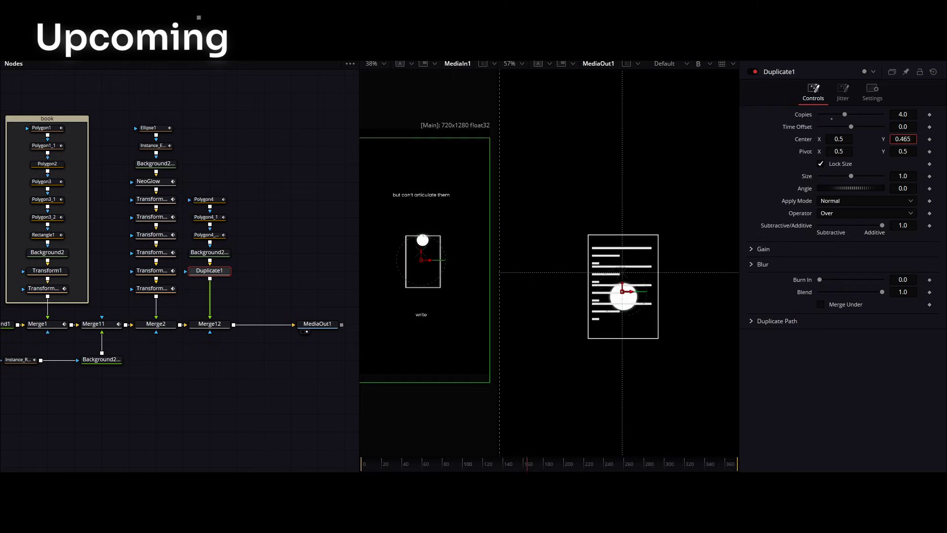
pyautogui.moveTo(212, 270); pyautogui.dragTo(185, 348)
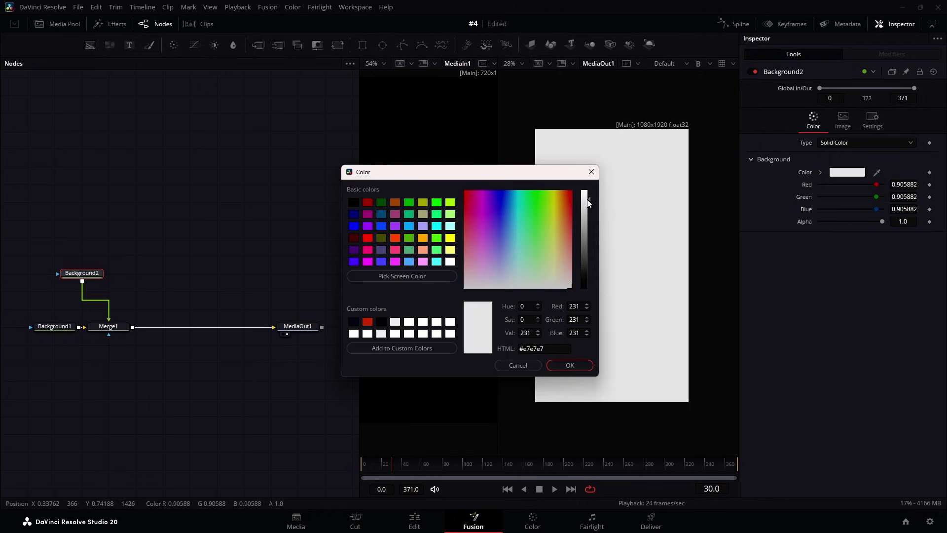
# - Color Background2 #e7e7e7 and mask it with a polygon drawn as a vertical line, with a border width of 0.0125
pyautogui.click(567, 364)
pyautogui.click(402, 45)
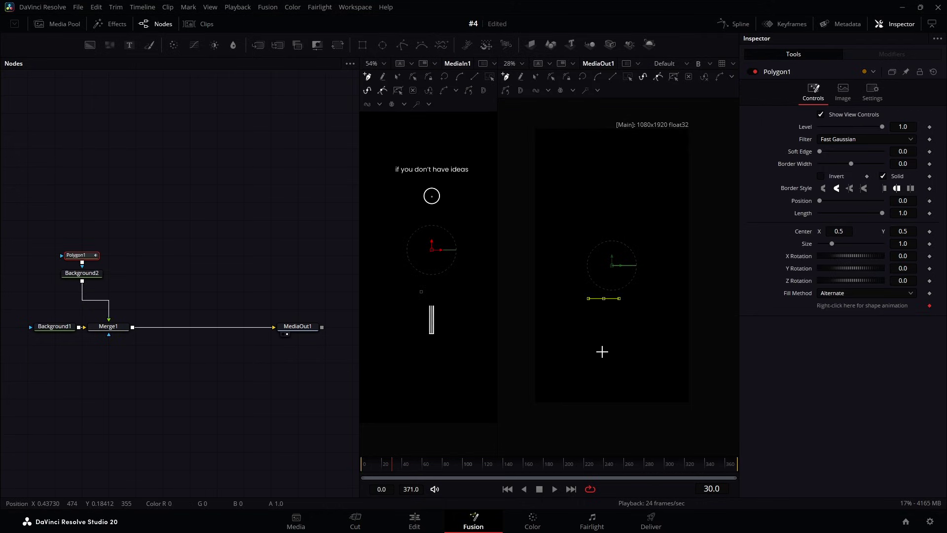
pyautogui.scroll(2, 626, 328)
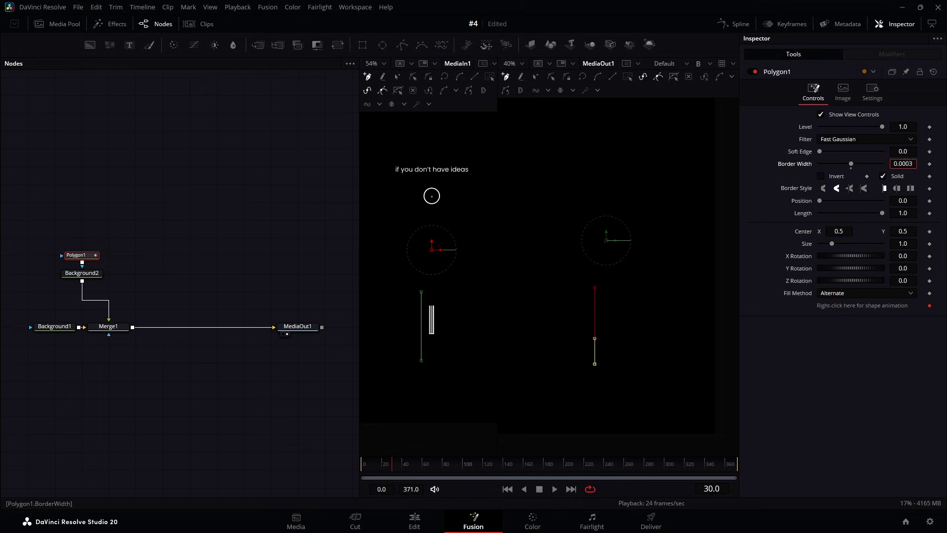
pyautogui.moveTo(907, 162); pyautogui.dragTo(721, 168)
# - Move Polygon1's center to the lower end of the line, at about X 0.447, Y 0.180, keeping Z Rotation at 0
pyautogui.moveTo(903, 280); pyautogui.dragTo(695, 281)
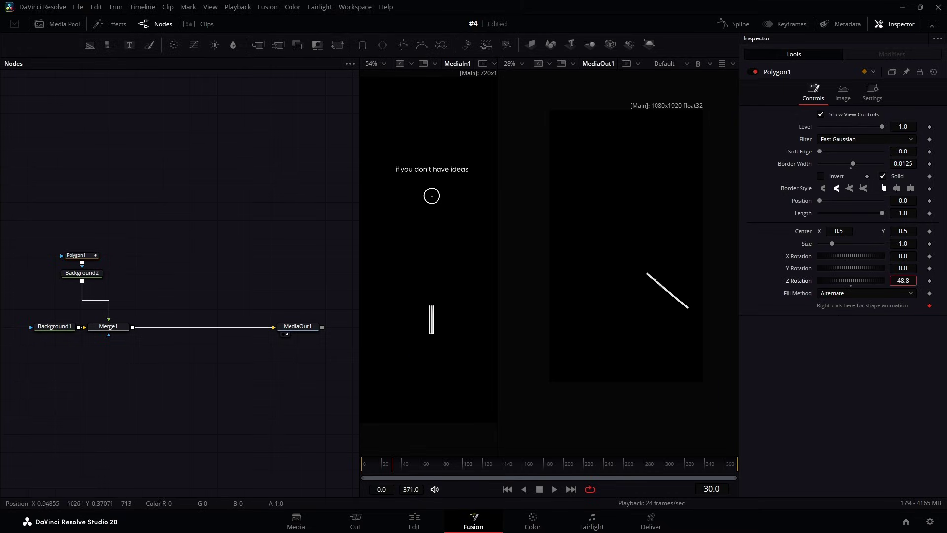
pyautogui.moveTo(868, 280); pyautogui.dragTo(876, 284)
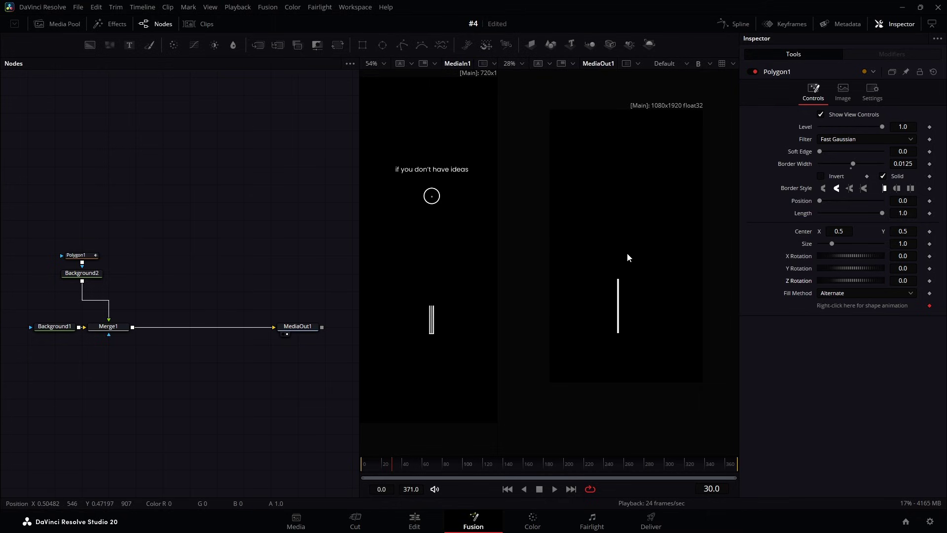
pyautogui.click(76, 256)
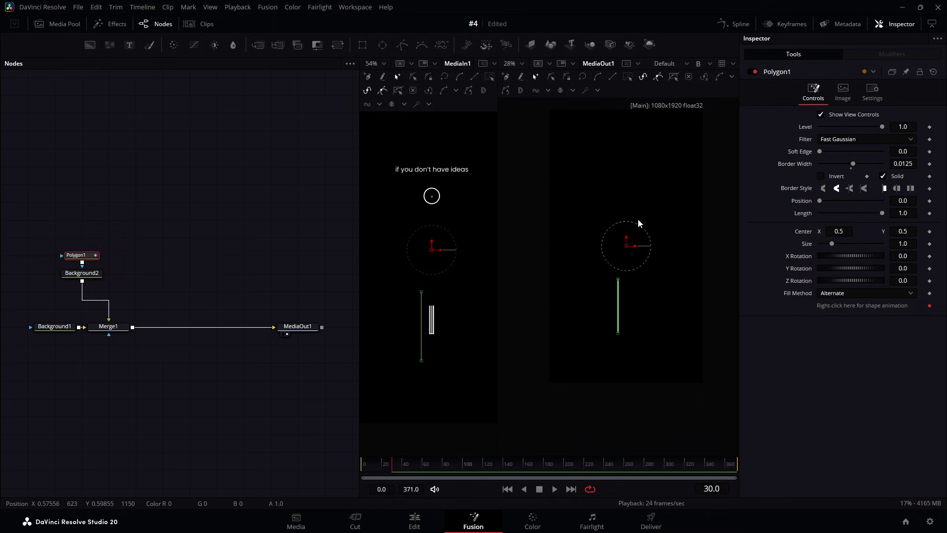
pyautogui.moveTo(628, 249); pyautogui.dragTo(619, 329)
pyautogui.scroll(7, 619, 332)
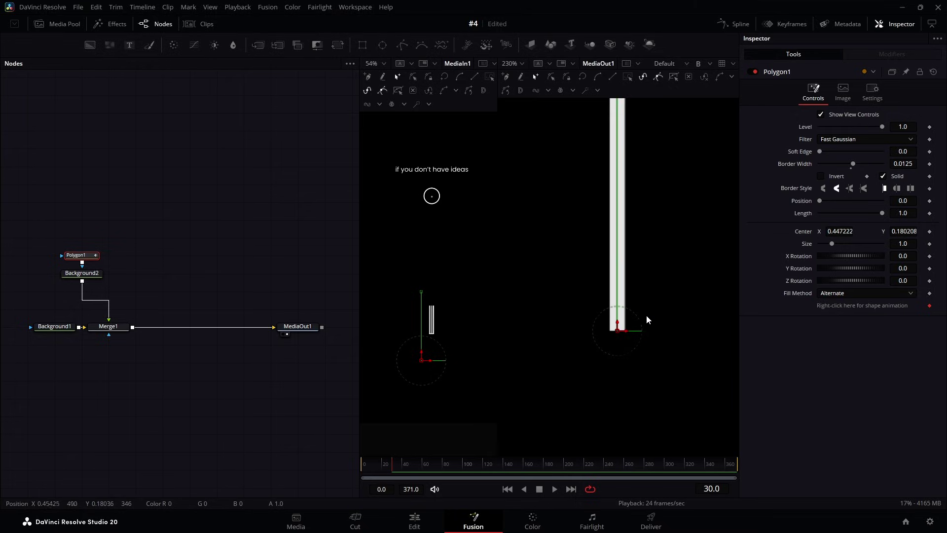
pyautogui.scroll(-7, 652, 295)
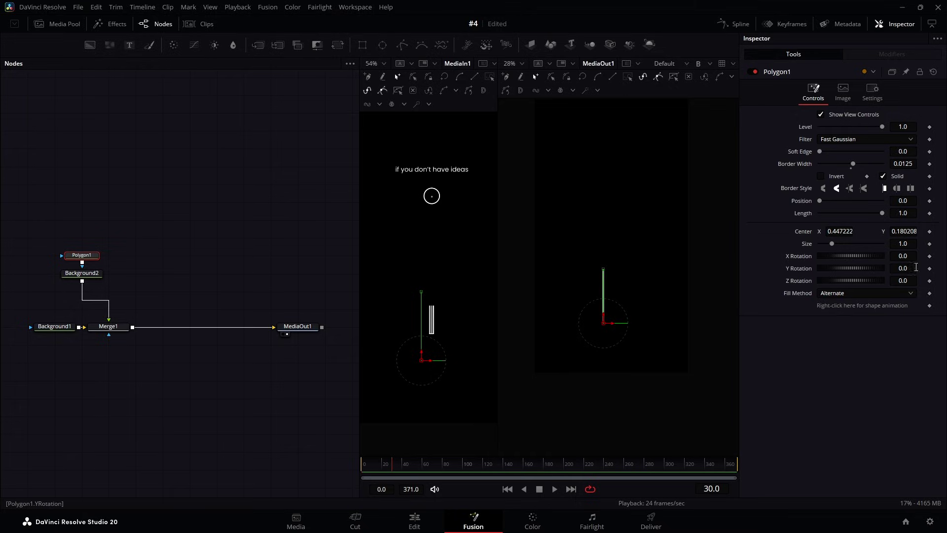
# - Keyframe Polygon1's Z Rotation at 0 on frame 30 and at 90 on frame 40
pyautogui.click(930, 281)
pyautogui.click(403, 464)
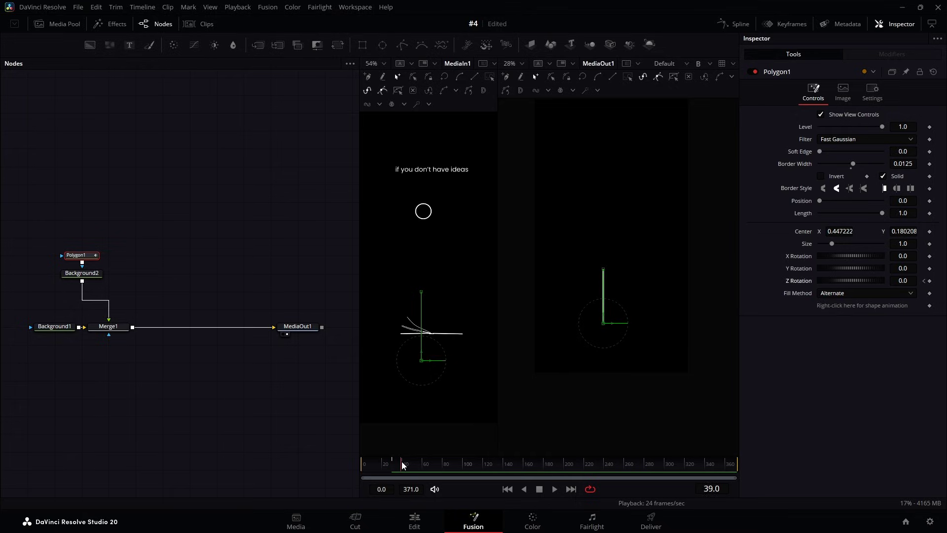
pyautogui.write('90')
pyautogui.press('Return')
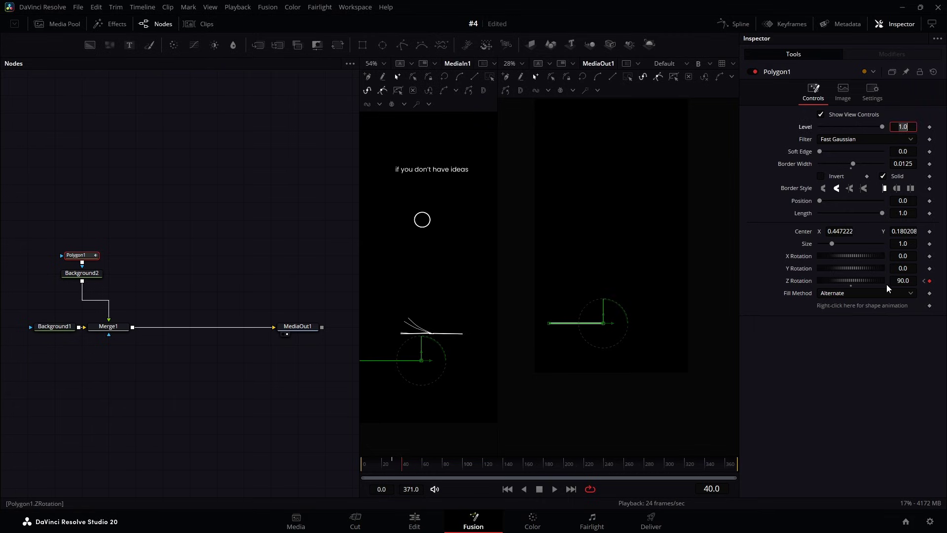
# - Smooth the Z Rotation animation curve of Polygon1 and increase its easing
pyautogui.click(721, 25)
pyautogui.click(35, 347)
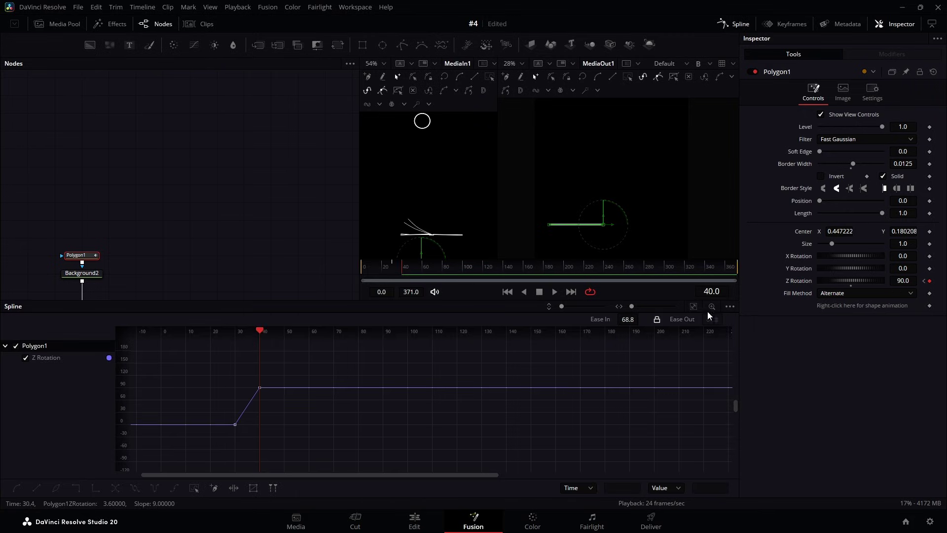
pyautogui.click(693, 307)
pyautogui.press('f')
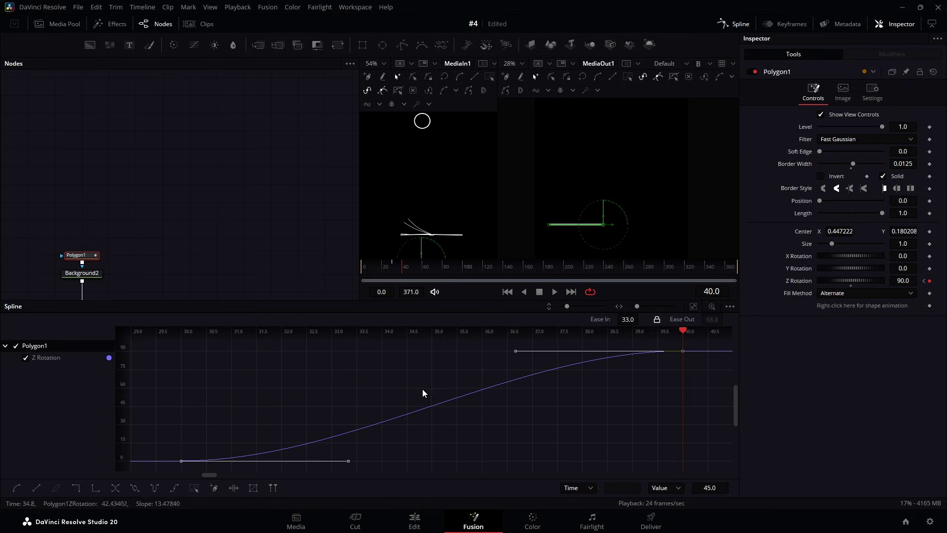
pyautogui.moveTo(627, 319)
pyautogui.mouseDown()
pyautogui.moveTo(653, 320)
pyautogui.moveTo(646, 319)
pyautogui.mouseUp()
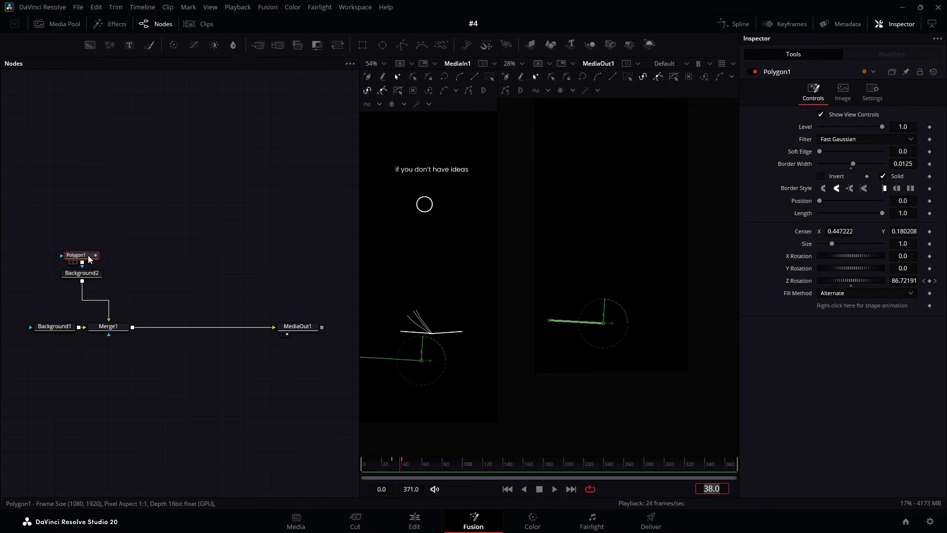
# - Duplicate Polygon1 in the mask chain, reverse the copy's Z Rotation at frame 40, and set its center X to about 0.513
pyautogui.moveTo(89, 257); pyautogui.dragTo(89, 221)
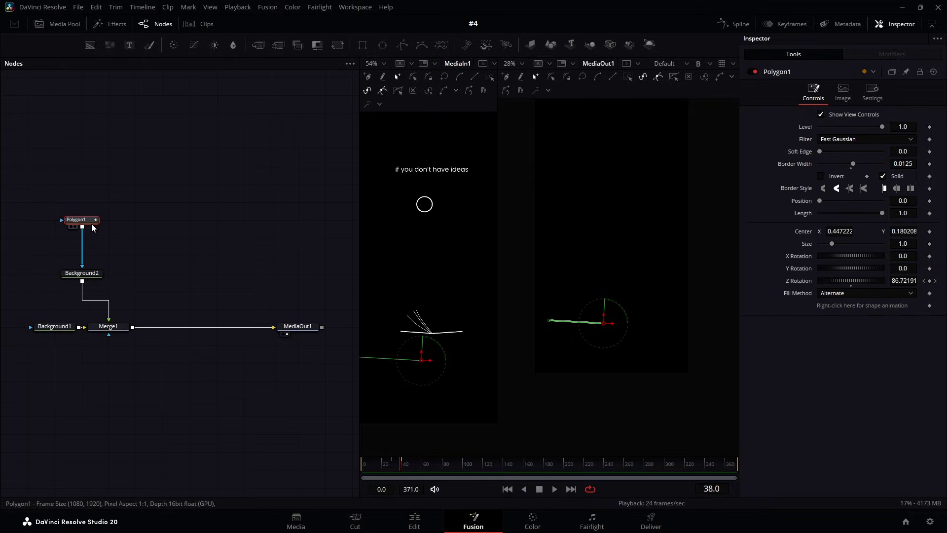
pyautogui.hotkey('ctrl', 'v')
pyautogui.click(402, 470)
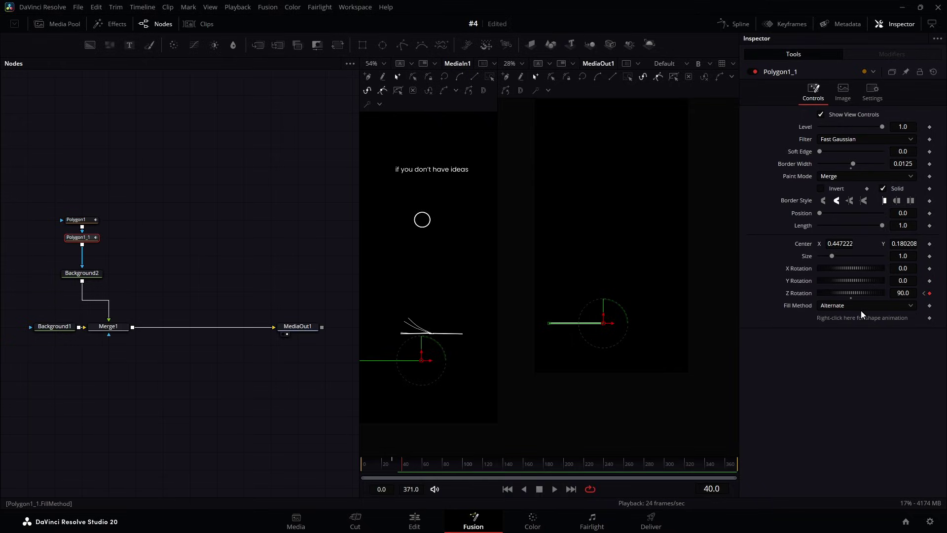
pyautogui.press('Tab')
pyautogui.moveTo(839, 244); pyautogui.dragTo(868, 244)
pyautogui.moveTo(391, 465); pyautogui.dragTo(384, 466)
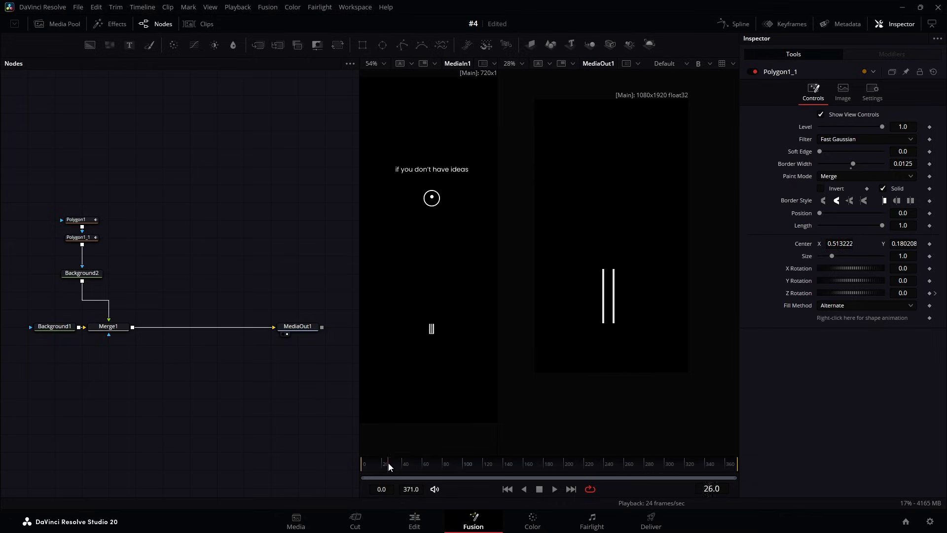
pyautogui.press('space')
# - Add a polygon mask at frame 29 that joins the lower ends of the two bars with a shallow U shape, border width 0.0125
pyautogui.click(394, 464)
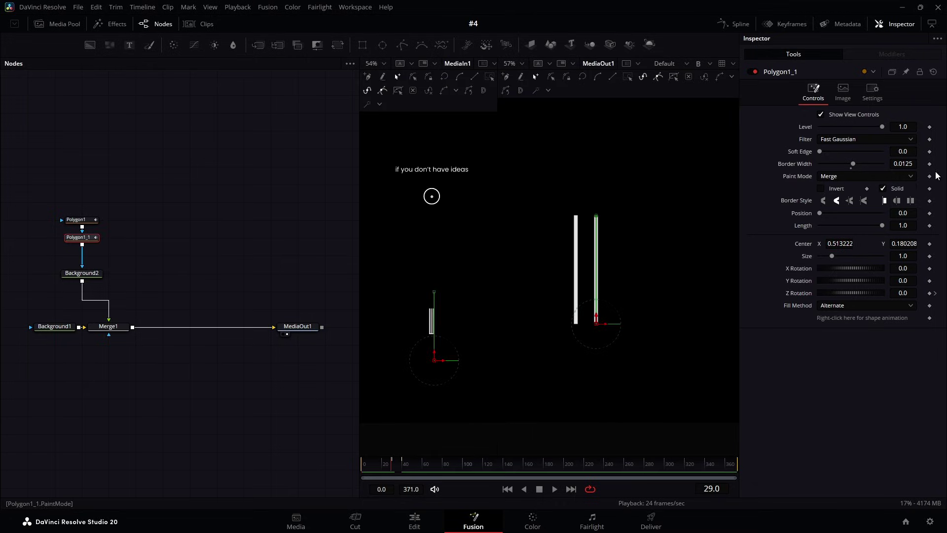
pyautogui.click(403, 44)
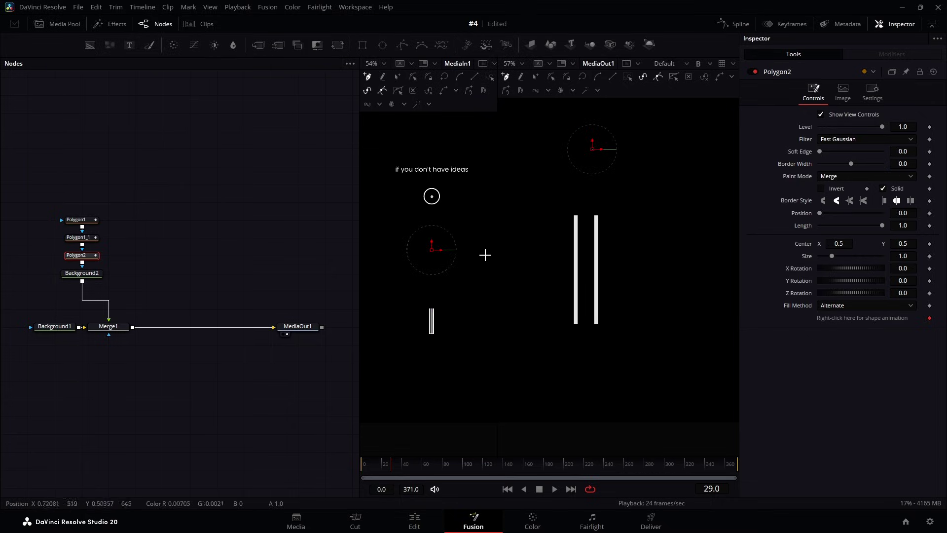
pyautogui.click(575, 321)
pyautogui.click(596, 321)
pyautogui.click(904, 164)
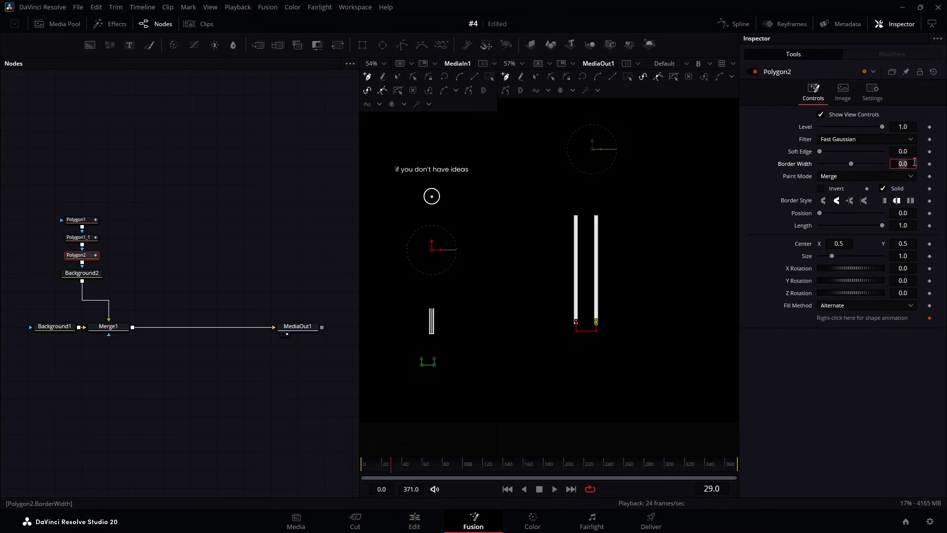
pyautogui.write('0.0125')
pyautogui.press('Tab')
# - Adjust the upper points of the U-shaped spine to meet the opened bars, and remove its shape animation
pyautogui.moveTo(394, 463); pyautogui.dragTo(406, 465)
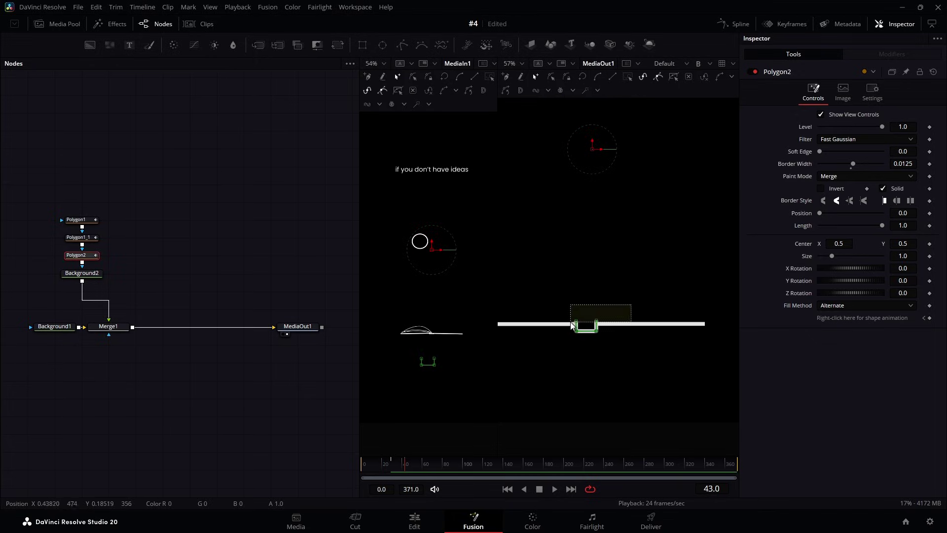
pyautogui.moveTo(602, 316); pyautogui.dragTo(588, 340)
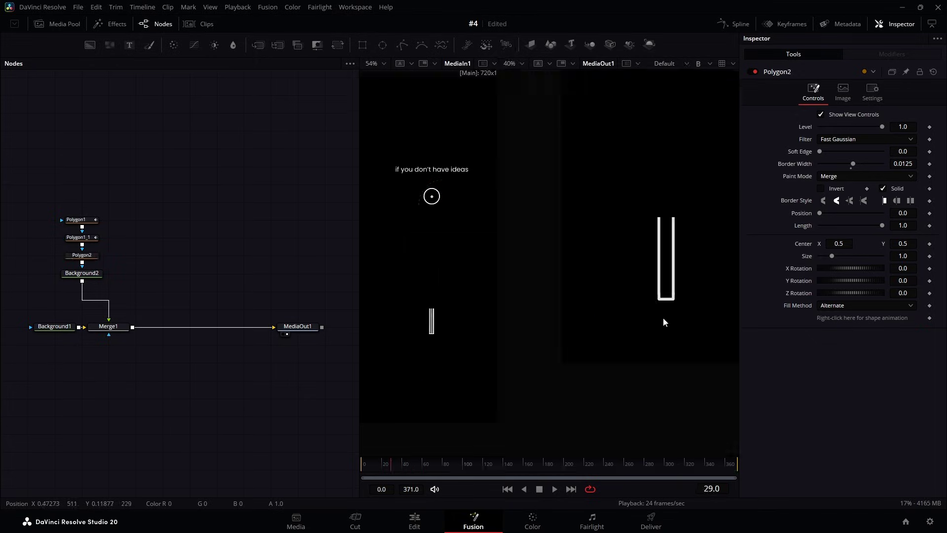
pyautogui.moveTo(663, 318); pyautogui.dragTo(629, 344)
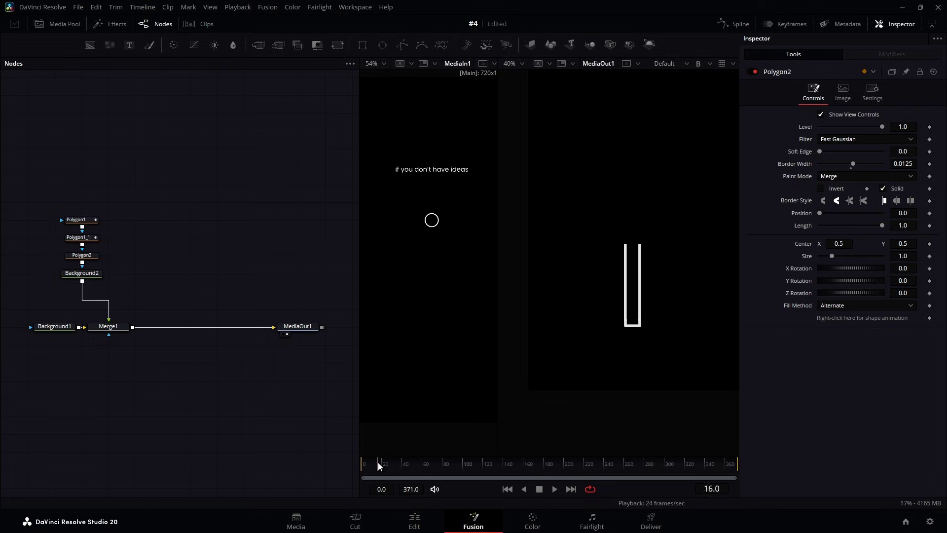
pyautogui.moveTo(378, 462); pyautogui.dragTo(405, 470)
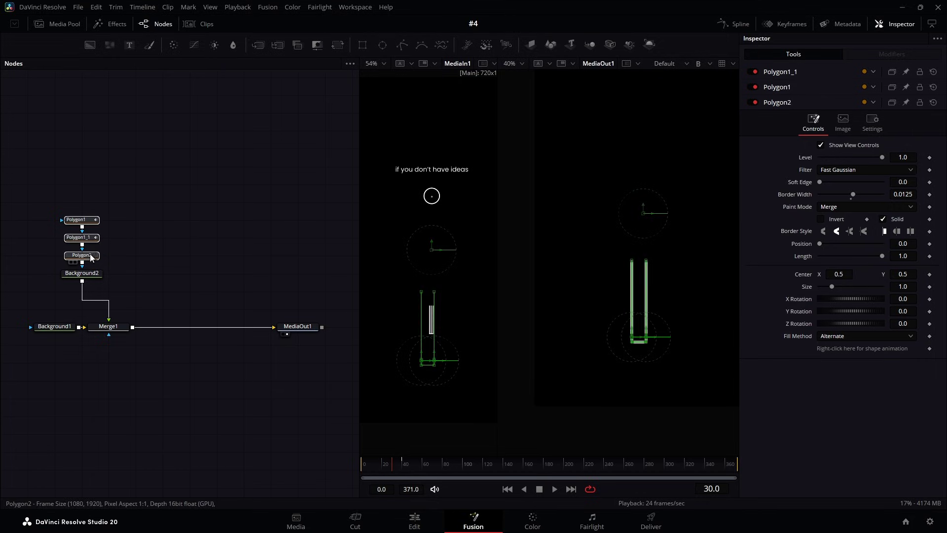
# - Add a fourth polygon mask after Polygon2 as an open vertical page line beside the left bar, border width 0.0073, not solid, flat caps
pyautogui.moveTo(90, 257); pyautogui.dragTo(94, 224)
pyautogui.click(111, 226)
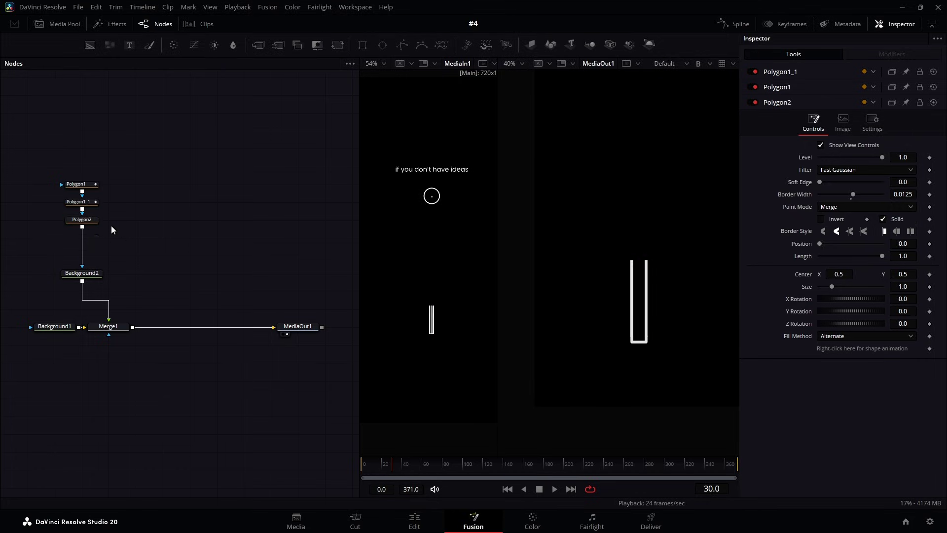
pyautogui.click(90, 221)
pyautogui.click(403, 45)
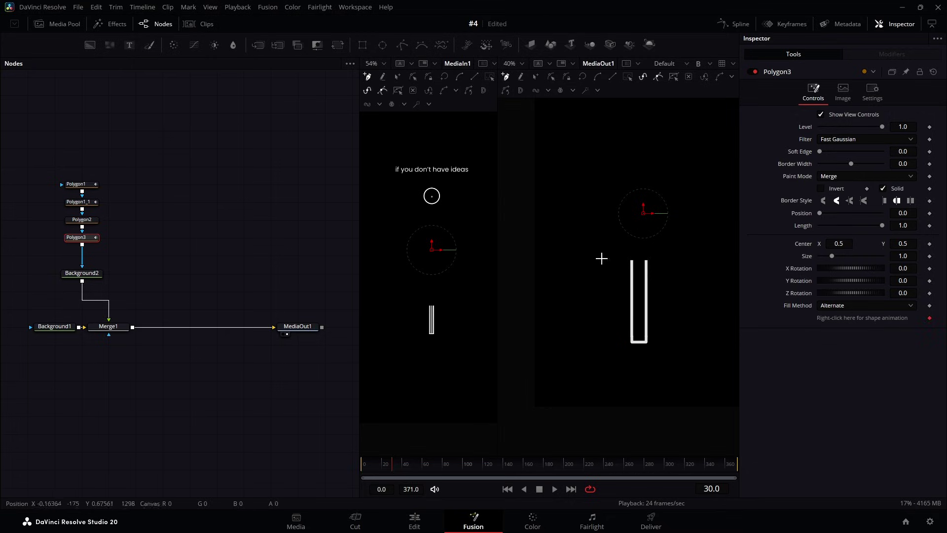
pyautogui.scroll(6, 640, 353)
pyautogui.click(623, 170)
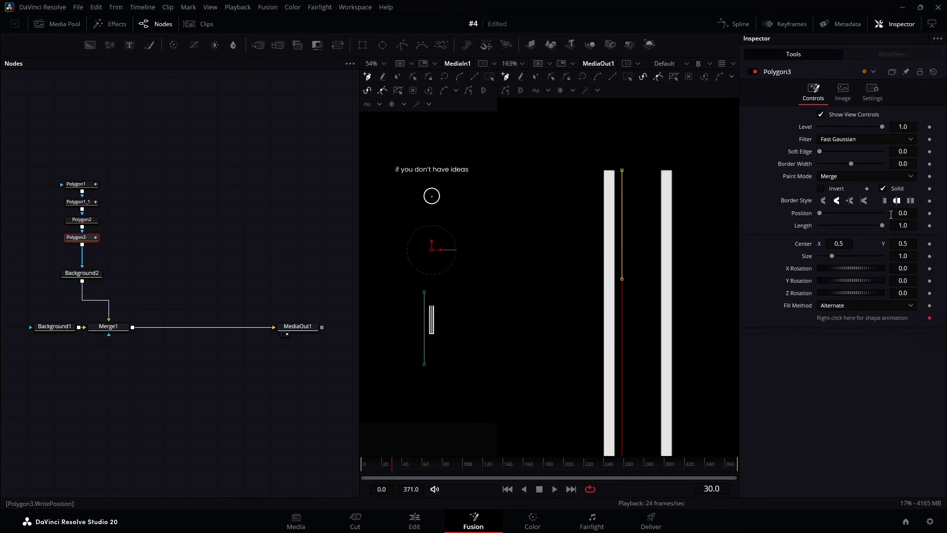
pyautogui.moveTo(903, 164); pyautogui.dragTo(909, 163)
pyautogui.click(884, 201)
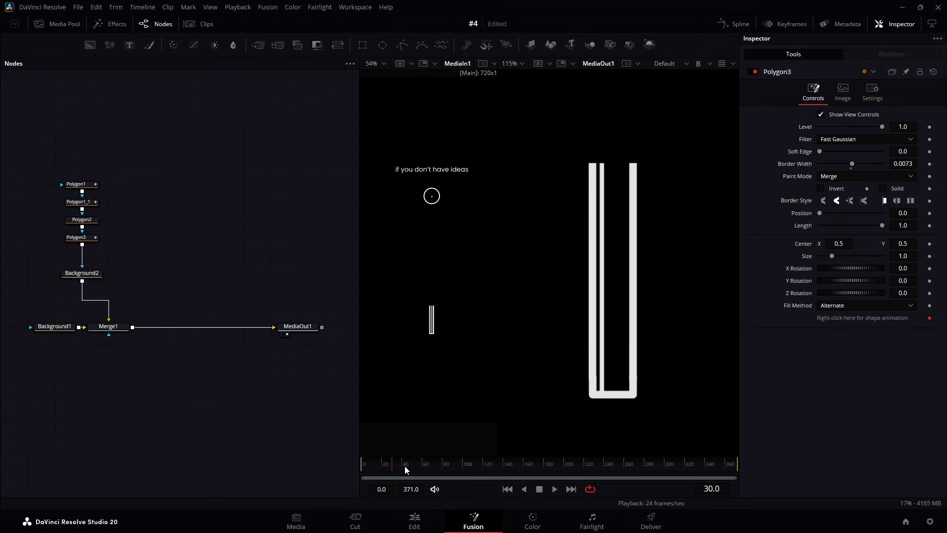
# - Reshape the page line at frame 45 so its tip lies over the opened left bar and the line curves up from the spine
pyautogui.moveTo(406, 469); pyautogui.dragTo(403, 469)
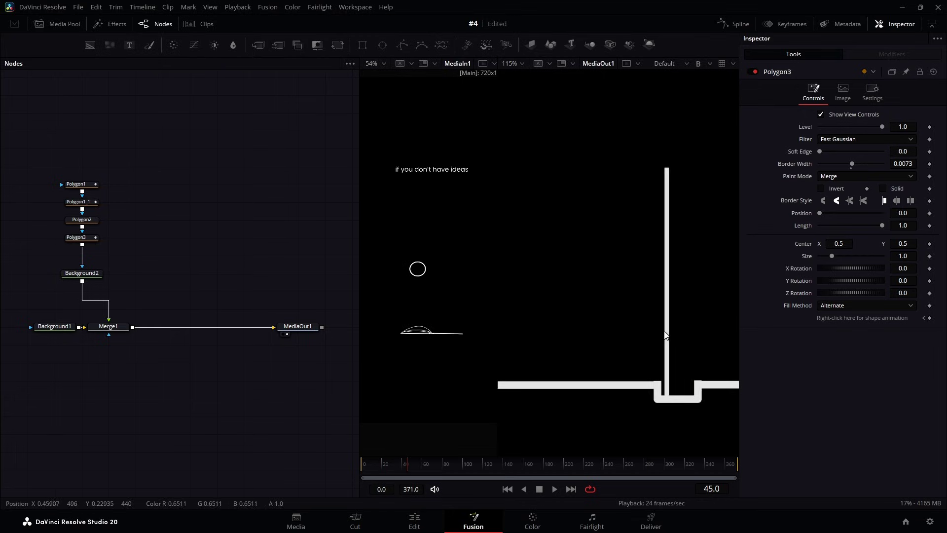
pyautogui.moveTo(662, 218); pyautogui.dragTo(510, 362)
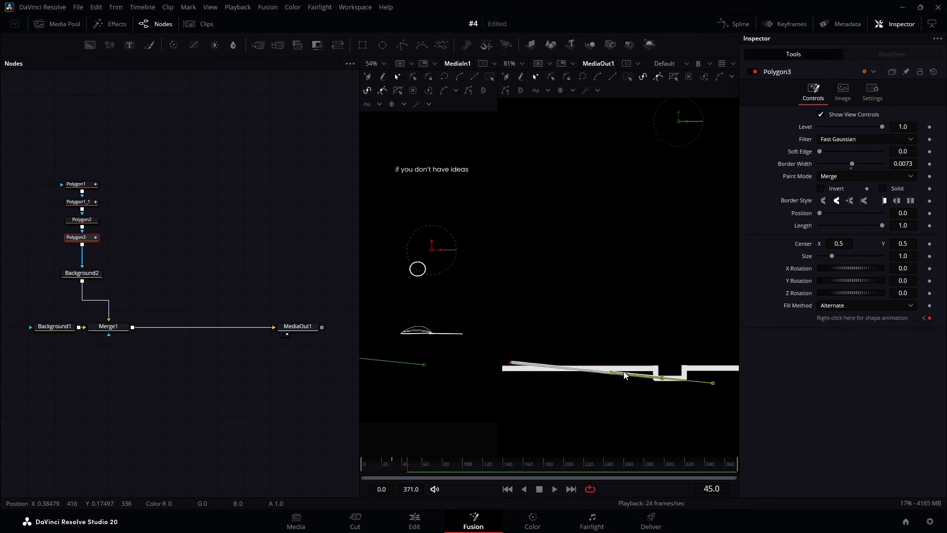
pyautogui.moveTo(612, 373); pyautogui.dragTo(683, 329)
pyautogui.click(395, 465)
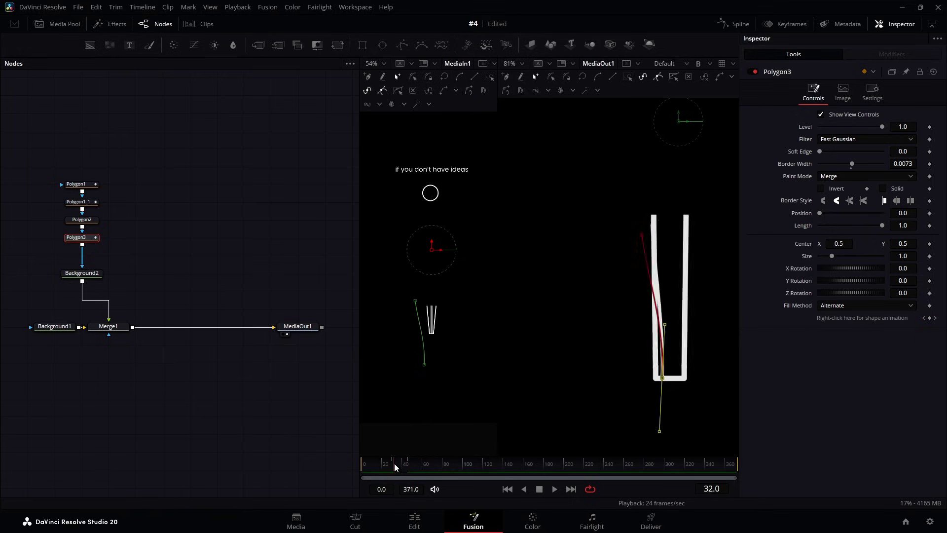
pyautogui.moveTo(395, 468)
pyautogui.mouseDown()
pyautogui.moveTo(409, 467)
pyautogui.moveTo(399, 469)
pyautogui.mouseUp()
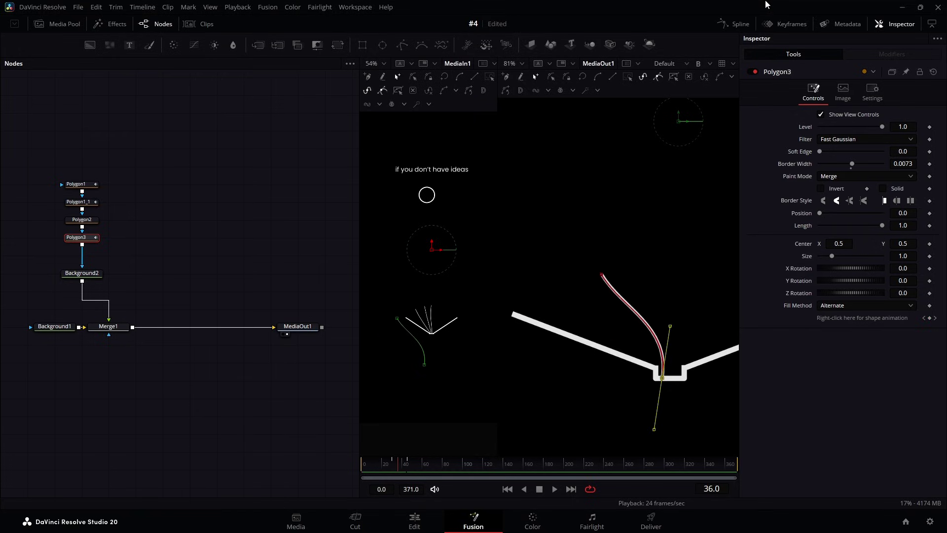
# - Smooth the page line's shape animation with stronger easing, and move its final keyframe to frame 40
pyautogui.click(736, 24)
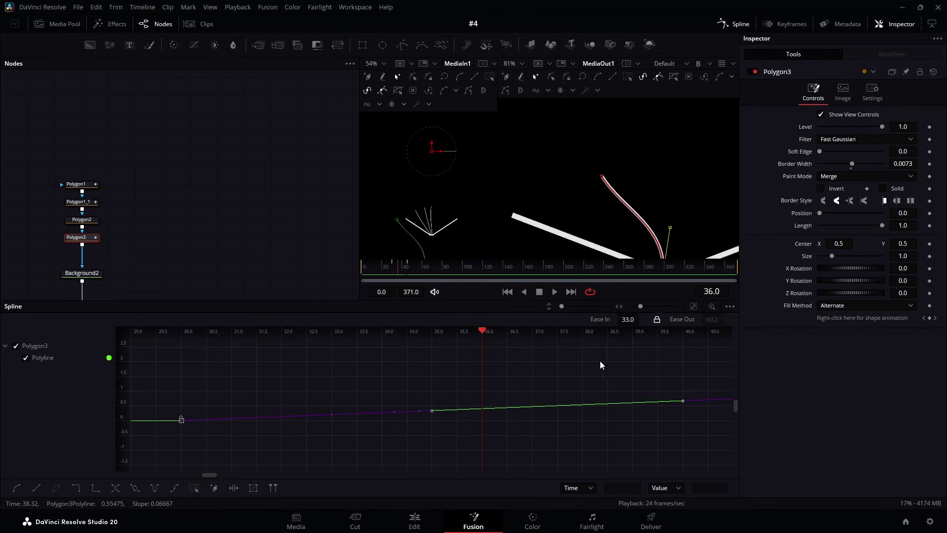
pyautogui.press('f')
pyautogui.moveTo(628, 320); pyautogui.dragTo(652, 319)
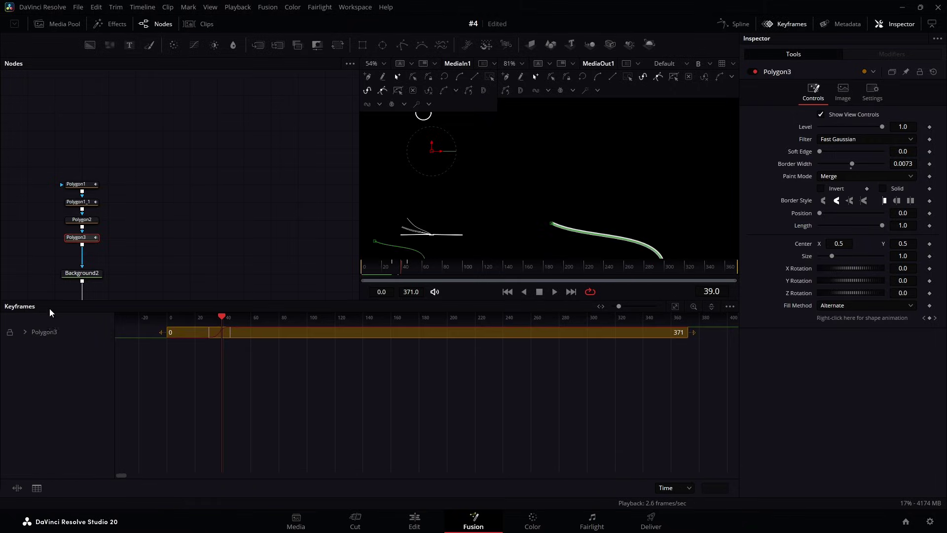
pyautogui.click(25, 332)
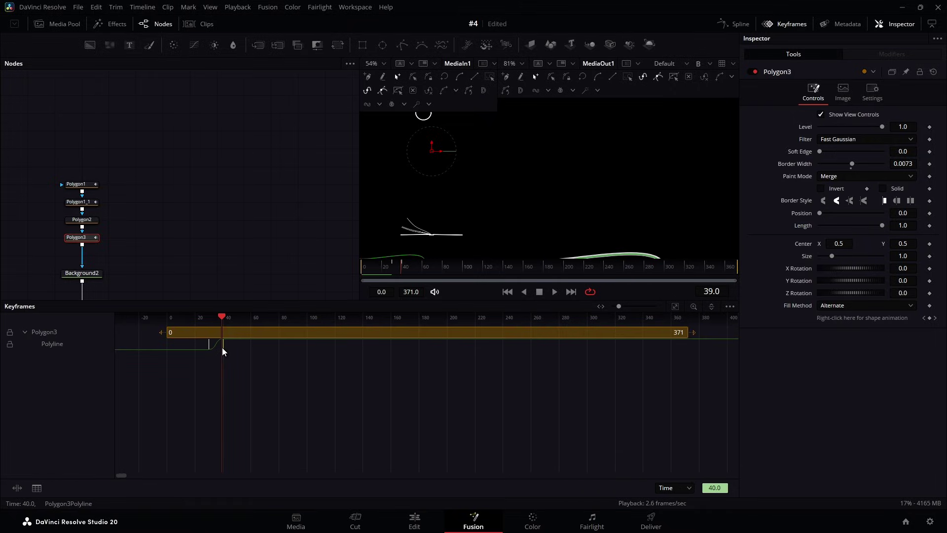
pyautogui.click(770, 23)
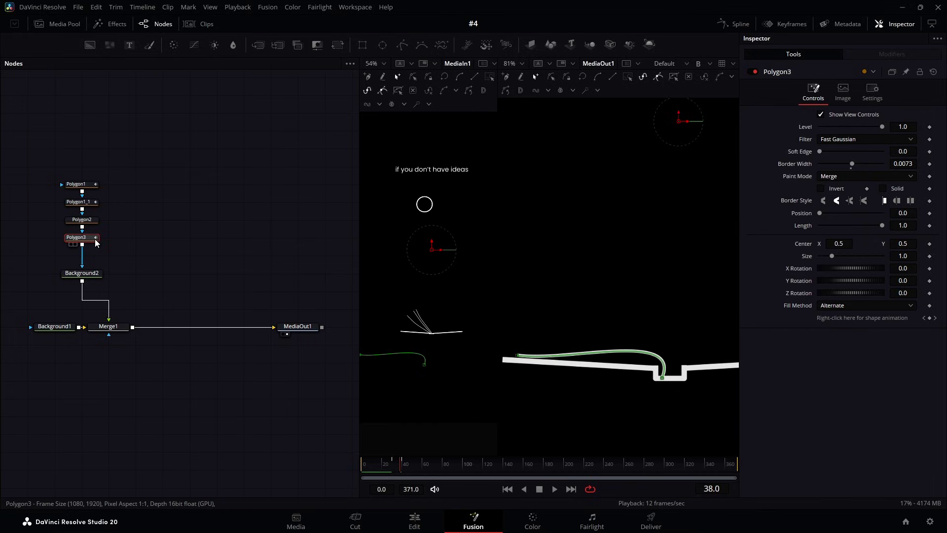
# - Duplicate the page line Polygon3 twice below it in the mask chain, and set the first copy's Center X to 0.515
pyautogui.hotkey('ctrl', 'v')
pyautogui.hotkey('ctrl', 'v')
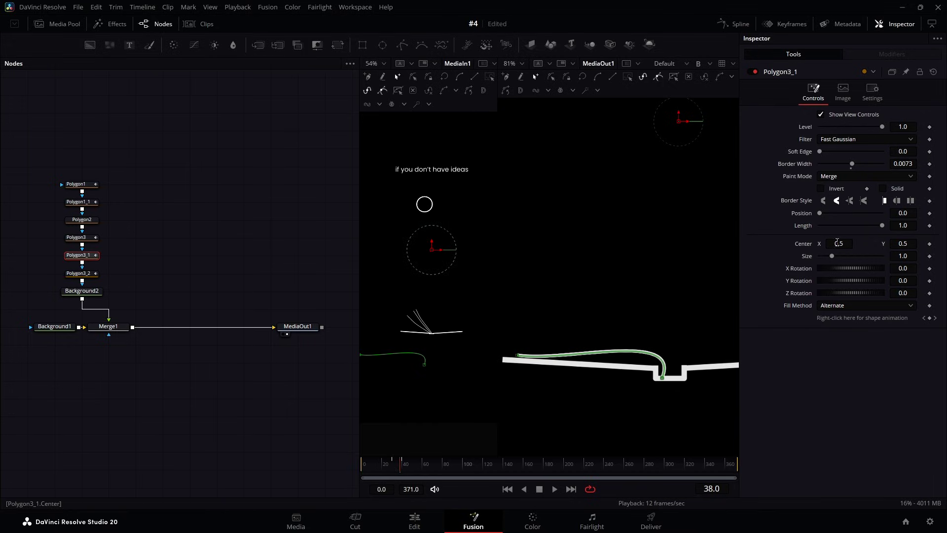
pyautogui.moveTo(837, 243); pyautogui.dragTo(844, 243)
# - Reshape Polygon3_1 at frame 40 so its tip and curve lie slightly above the original page line
pyautogui.press('Right')
pyautogui.press('Right')
pyautogui.click(517, 362)
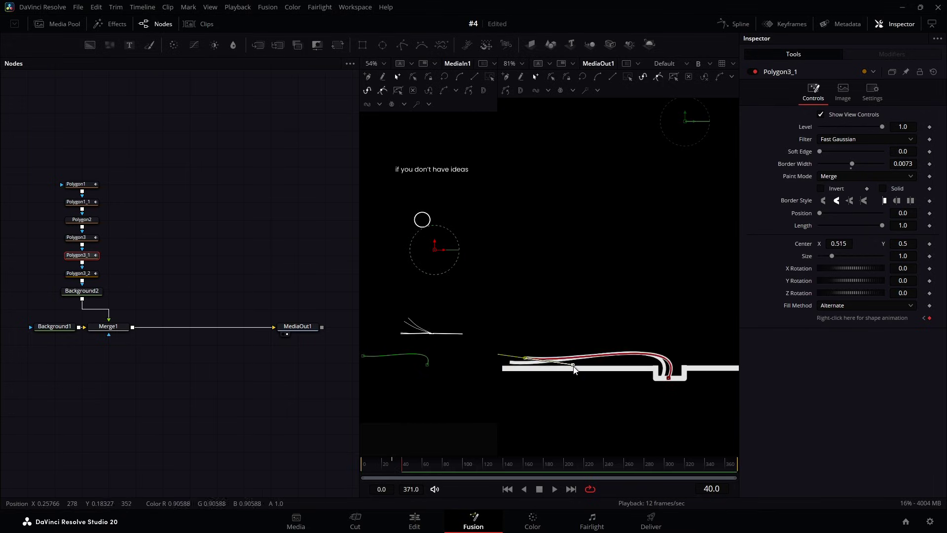
pyautogui.moveTo(566, 367); pyautogui.dragTo(524, 357)
# - Set Polygon3_2's Center X to 0.532 and reshape it at frame 40 into a higher arch above the other two pages
pyautogui.click(80, 273)
pyautogui.moveTo(844, 245); pyautogui.dragTo(860, 245)
pyautogui.click(524, 362)
pyautogui.moveTo(524, 362); pyautogui.dragTo(529, 349)
pyautogui.moveTo(578, 354); pyautogui.dragTo(565, 298)
pyautogui.click(629, 338)
pyautogui.scroll(-4, 637, 339)
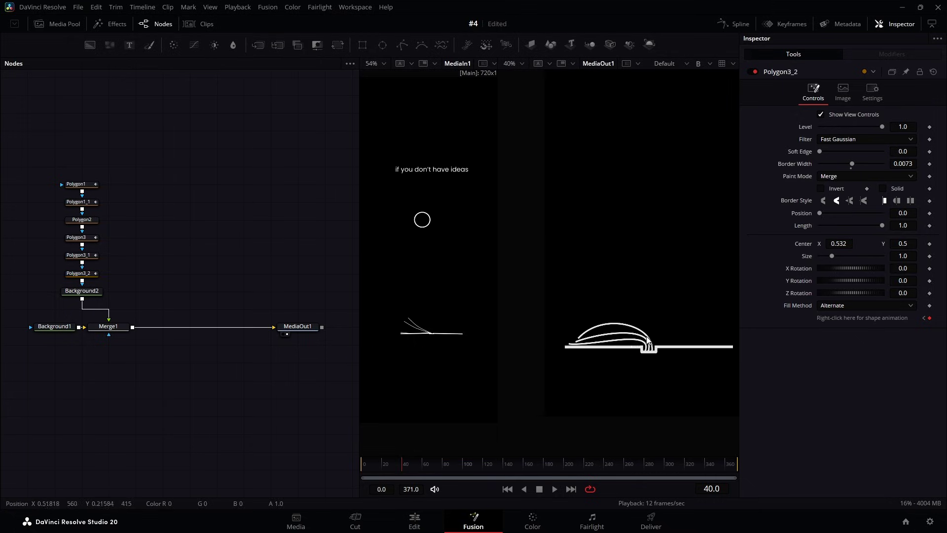
# - Delay the shape keyframes of Polygon3_1 and Polygon3_2 to start at about frames 33 and 36, and preview from frame 25
pyautogui.moveTo(119, 235); pyautogui.dragTo(88, 272)
pyautogui.click(791, 25)
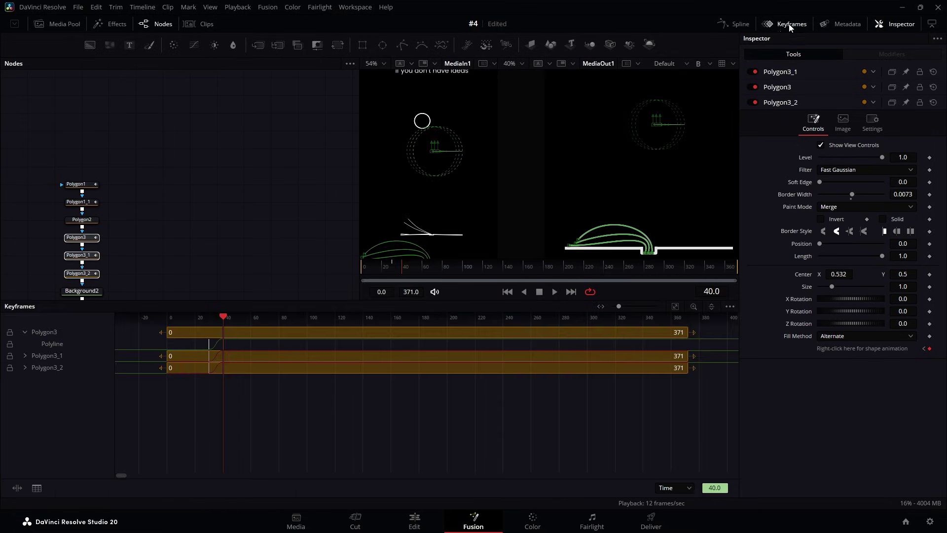
pyautogui.click(25, 355)
pyautogui.click(25, 379)
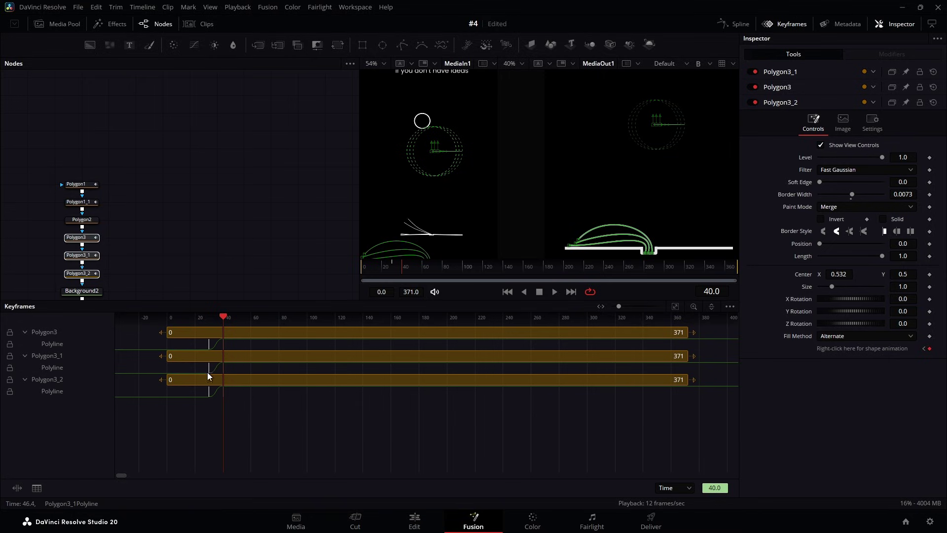
pyautogui.moveTo(209, 368); pyautogui.dragTo(217, 398)
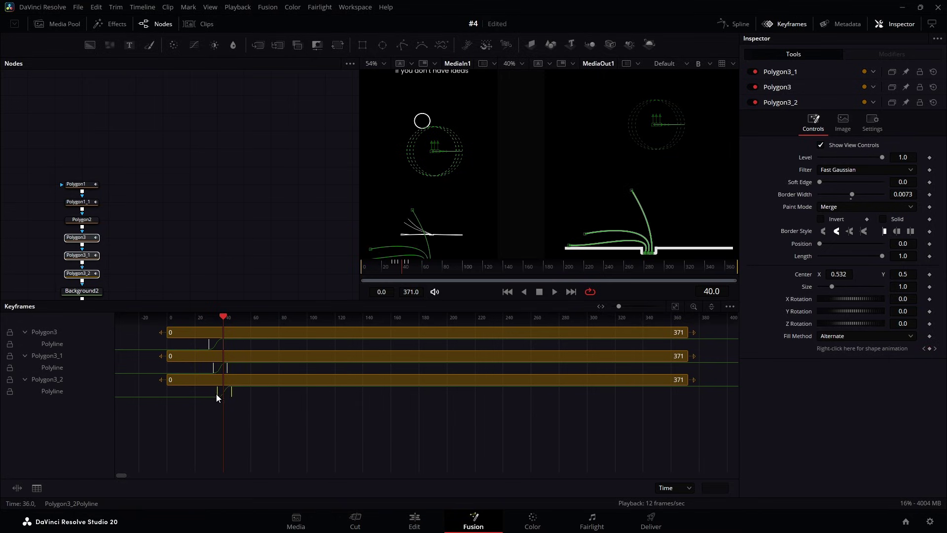
pyautogui.click(785, 24)
pyautogui.click(387, 471)
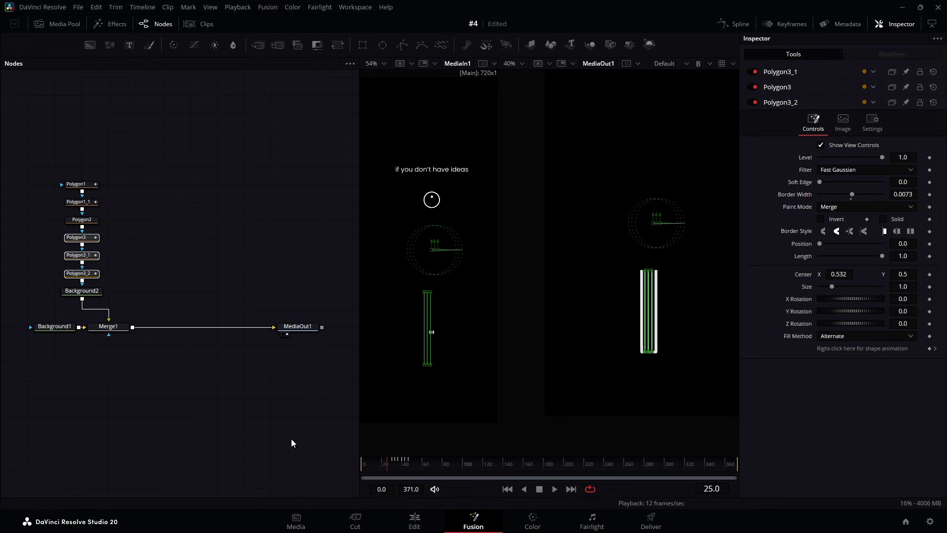
pyautogui.click(294, 442)
pyautogui.press('space')
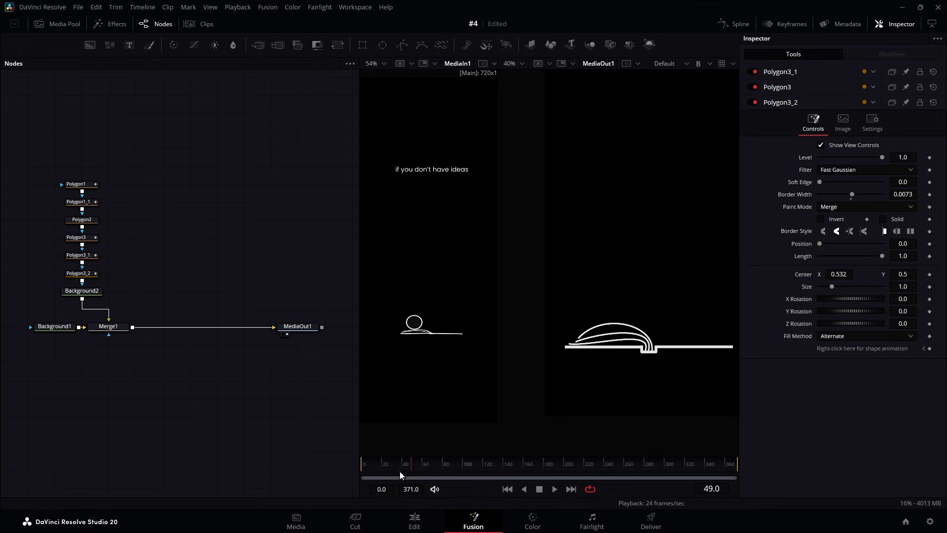
# - Insert a Rectangle mask between Polygon3_2 and Background2 and set its Paint Mode to Subtract
pyautogui.click(394, 469)
pyautogui.moveTo(362, 45); pyautogui.dragTo(21, 242)
pyautogui.moveTo(144, 166); pyautogui.dragTo(84, 282)
pyautogui.moveTo(103, 276); pyautogui.dragTo(104, 240)
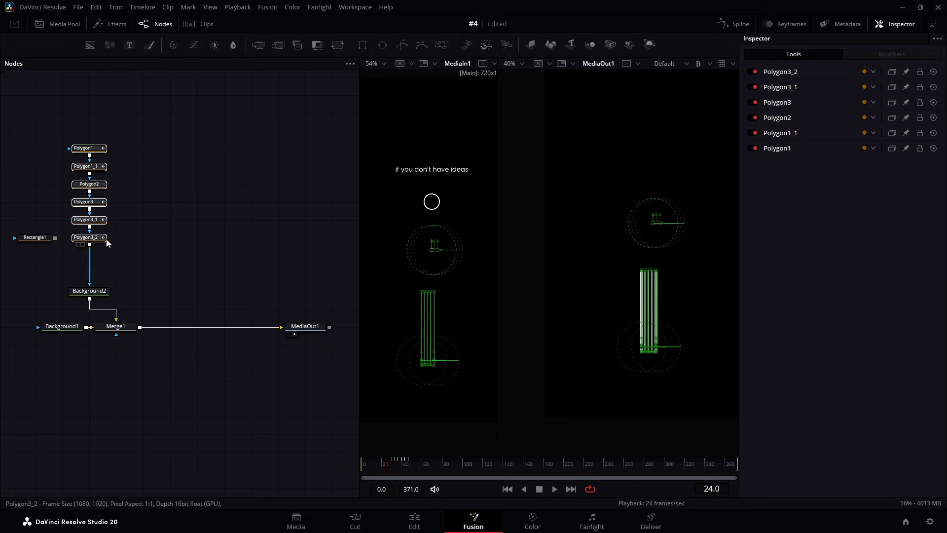
pyautogui.moveTo(39, 239); pyautogui.dragTo(90, 275)
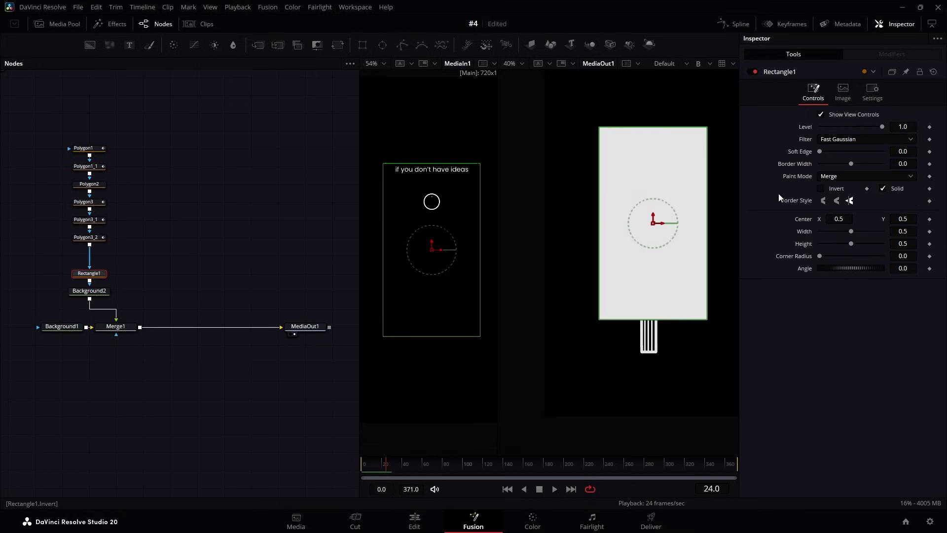
pyautogui.click(828, 176)
pyautogui.click(833, 210)
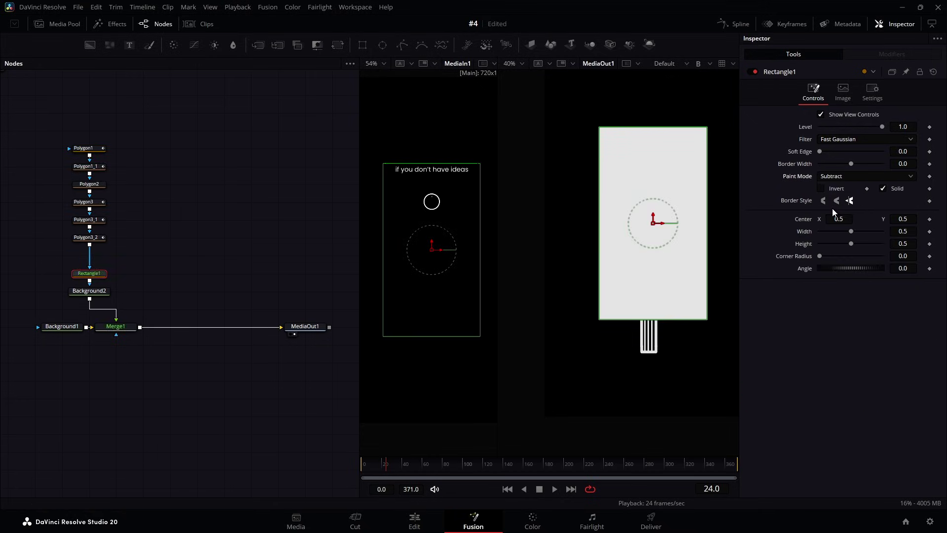
# - Keyframe the rectangle's Center at Y about 0.406 over the book at frame 24, and raise it clear of the book at frame 33
pyautogui.moveTo(653, 219); pyautogui.dragTo(654, 259)
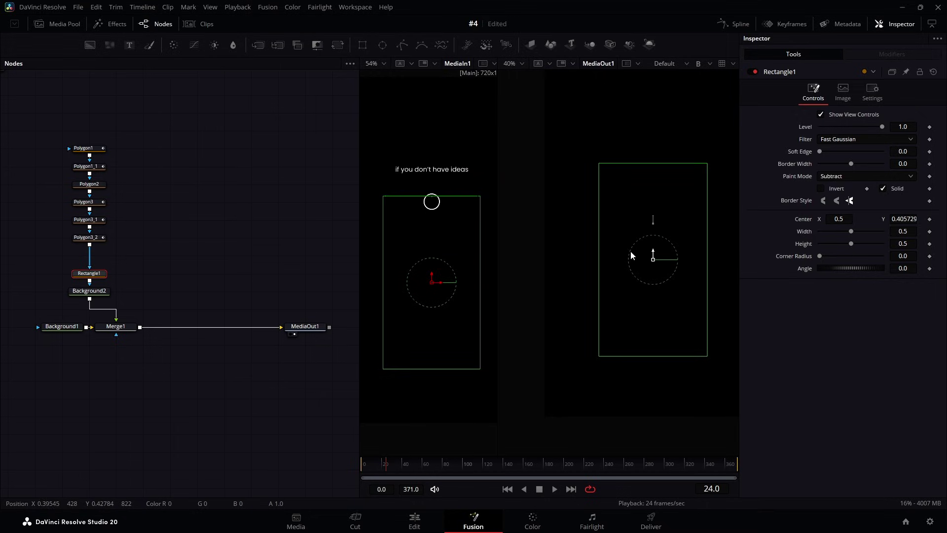
pyautogui.click(930, 219)
pyautogui.click(396, 465)
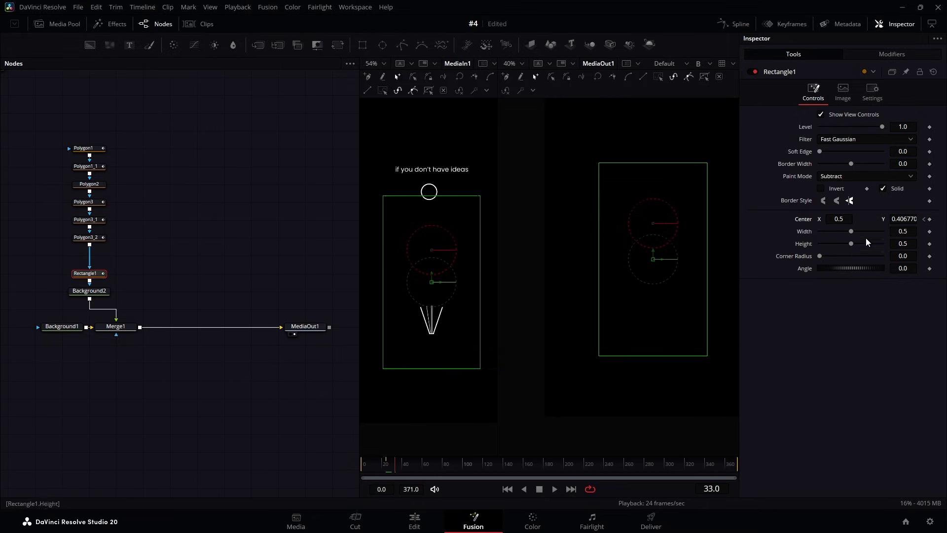
pyautogui.moveTo(653, 253); pyautogui.dragTo(655, 167)
pyautogui.click(727, 25)
pyautogui.click(693, 308)
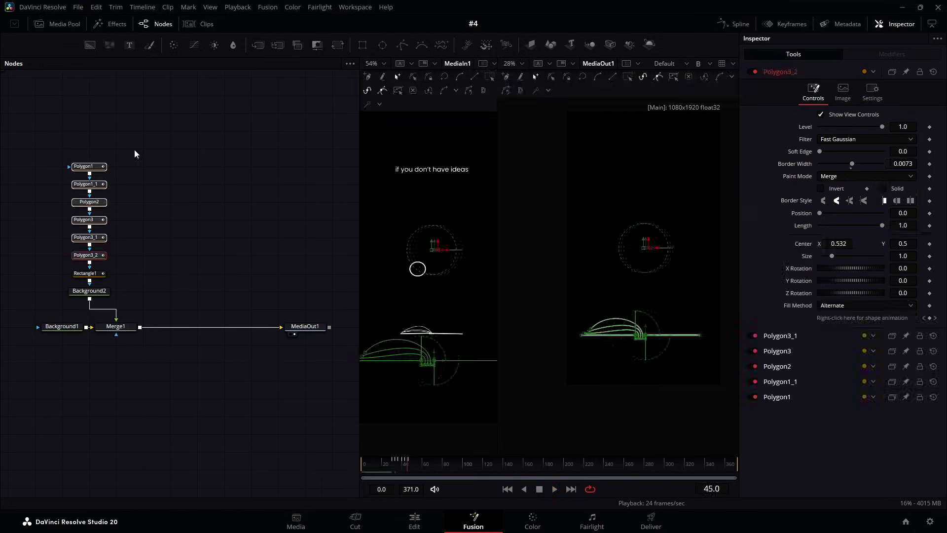
# - Move the book's node chain up above Merge1 and insert a Transform after Background2
pyautogui.moveTo(136, 124); pyautogui.dragTo(117, 257)
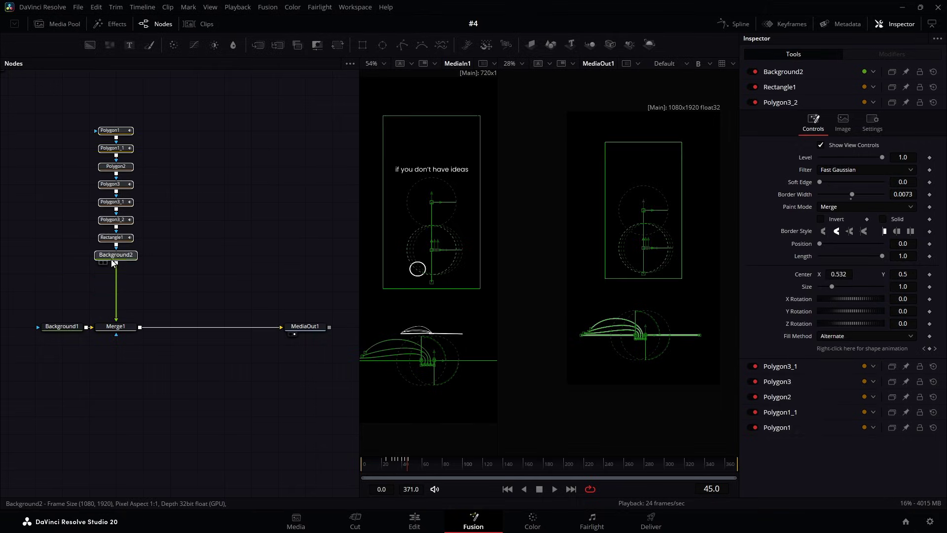
pyautogui.click(117, 257)
pyautogui.click(335, 45)
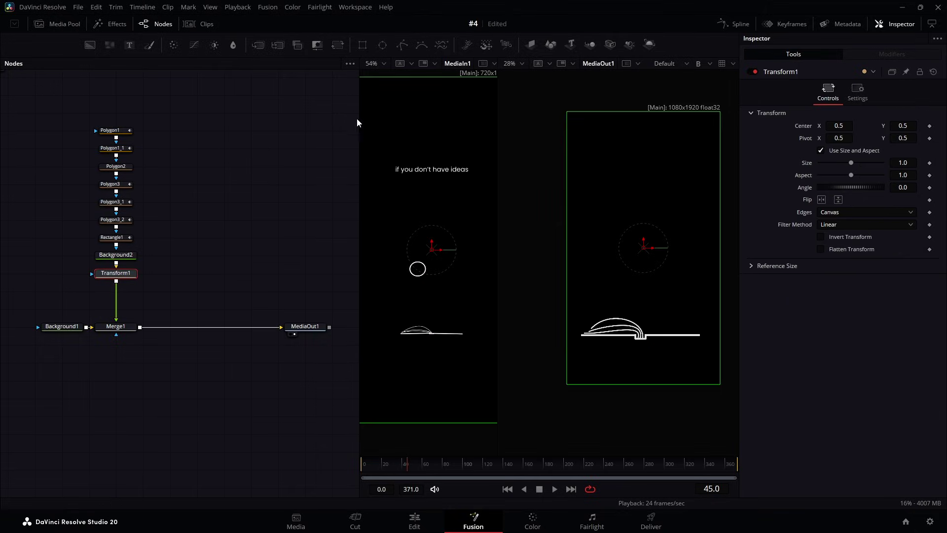
# - Scale the book to Size 0.657 with Center 0.518, 0.497 in Transform1, using the viewer guides for alignment
pyautogui.moveTo(843, 126); pyautogui.dragTo(811, 127)
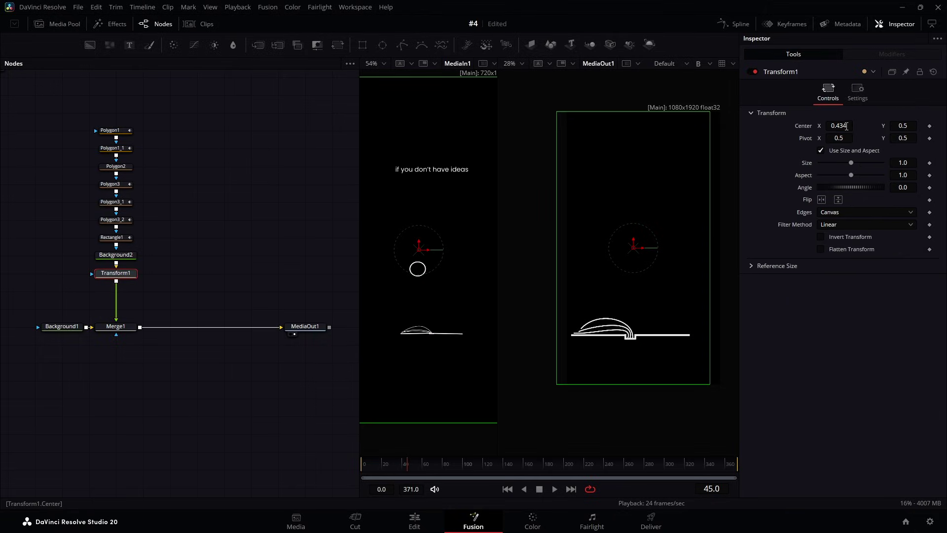
pyautogui.hotkey('ctrl', 'z')
pyautogui.moveTo(908, 163); pyautogui.dragTo(895, 163)
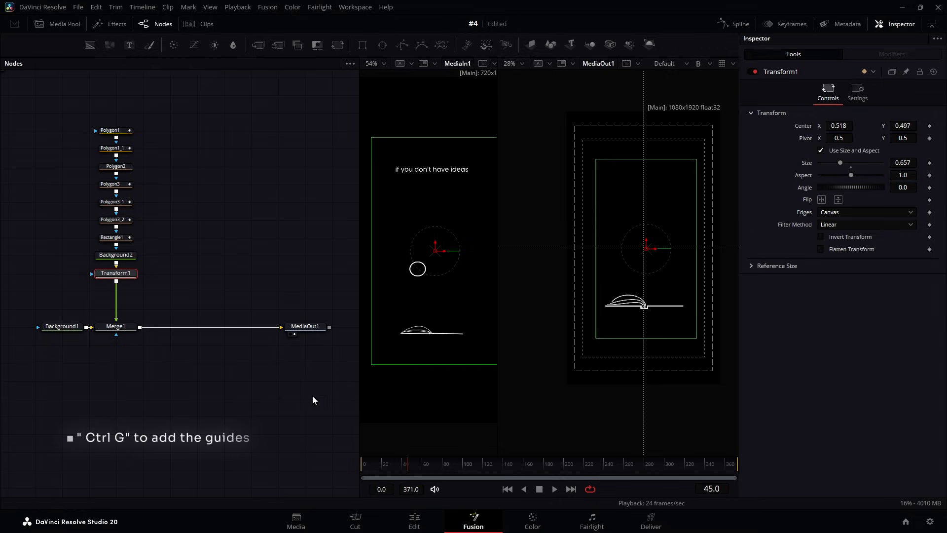
pyautogui.click(293, 398)
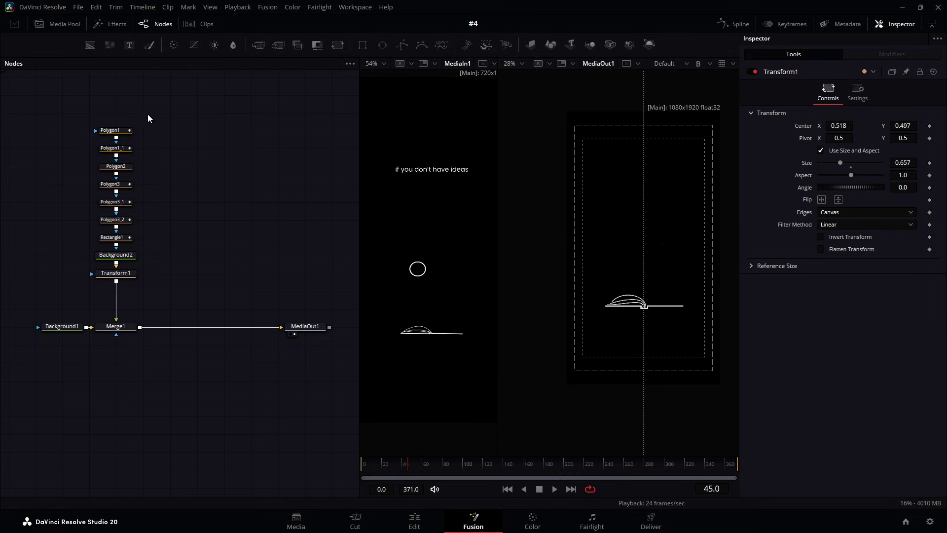
# - Enclose all the book nodes from Polygon1 to Transform1 in an Underlay named "book"
pyautogui.moveTo(147, 115); pyautogui.dragTo(97, 288)
pyautogui.hotkey('shift', 'space')
pyautogui.write('under')
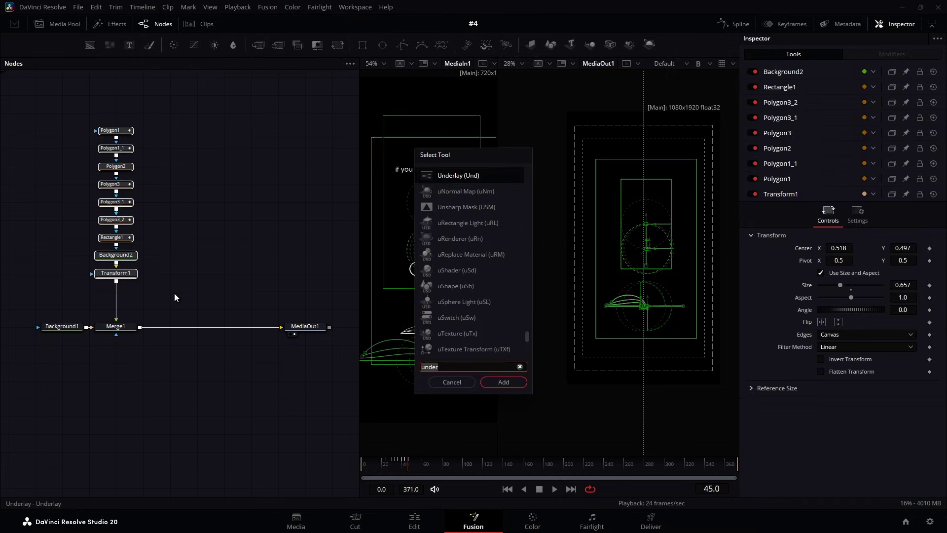
pyautogui.press('Return')
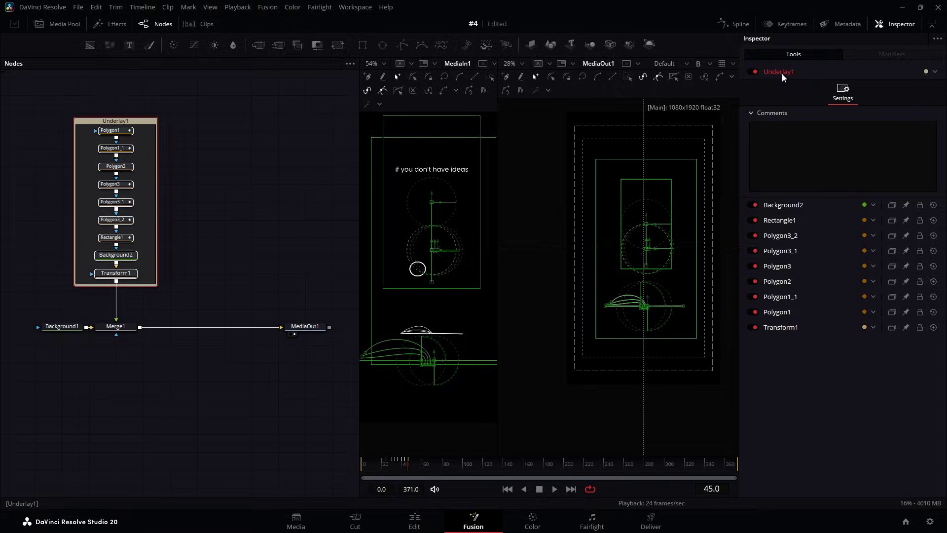
pyautogui.press('F2')
pyautogui.write('2')
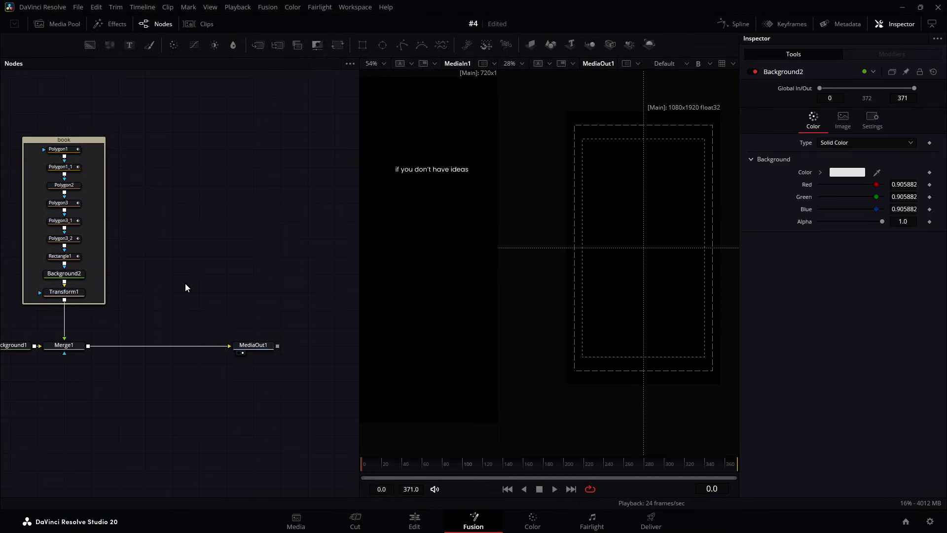
# - Paste a copy of Background2 and merge it over Merge1's output, placing the copy higher above the new merge
pyautogui.hotkey('ctrl', 'v')
pyautogui.moveTo(186, 285); pyautogui.dragTo(89, 347)
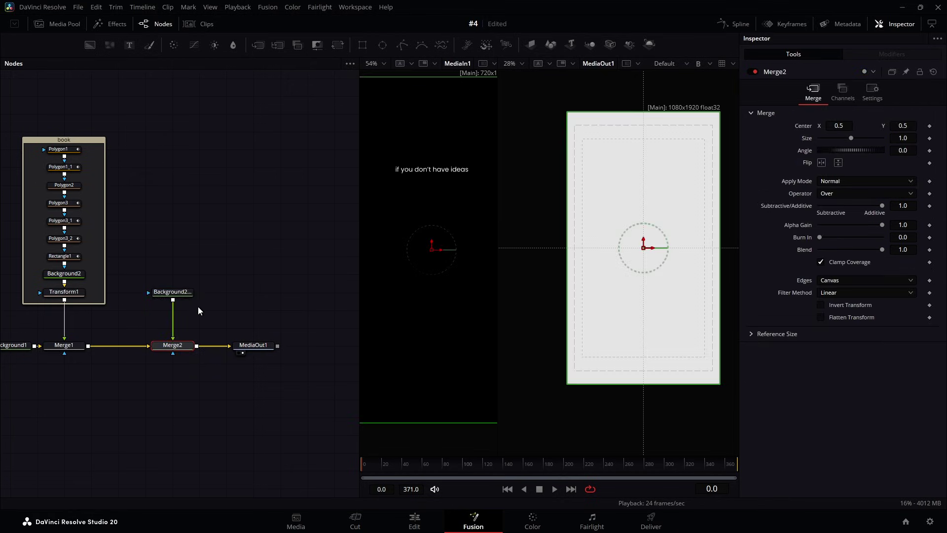
pyautogui.moveTo(180, 292); pyautogui.dragTo(181, 273)
# - Add an Ellipse mask to Background2_1 as an outline, not solid, with border width 0.0084
pyautogui.click(170, 274)
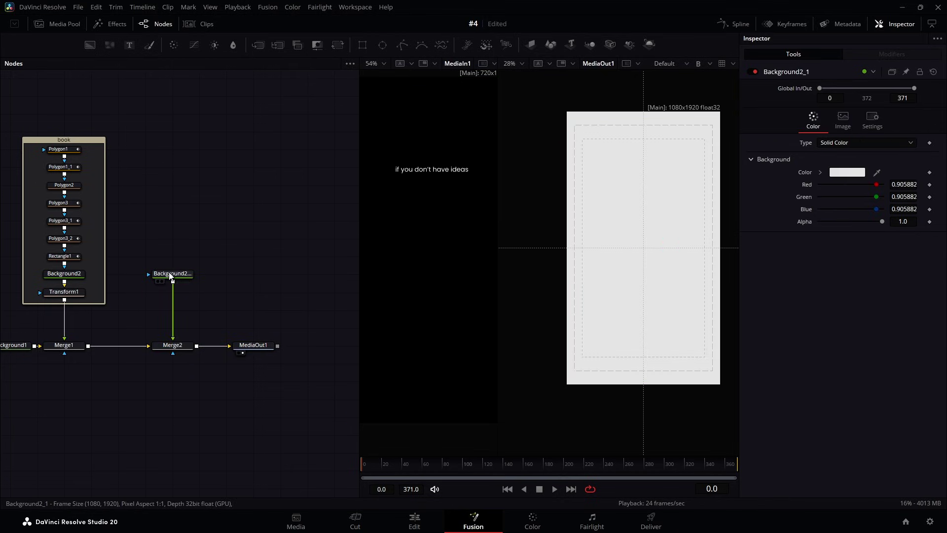
pyautogui.click(381, 44)
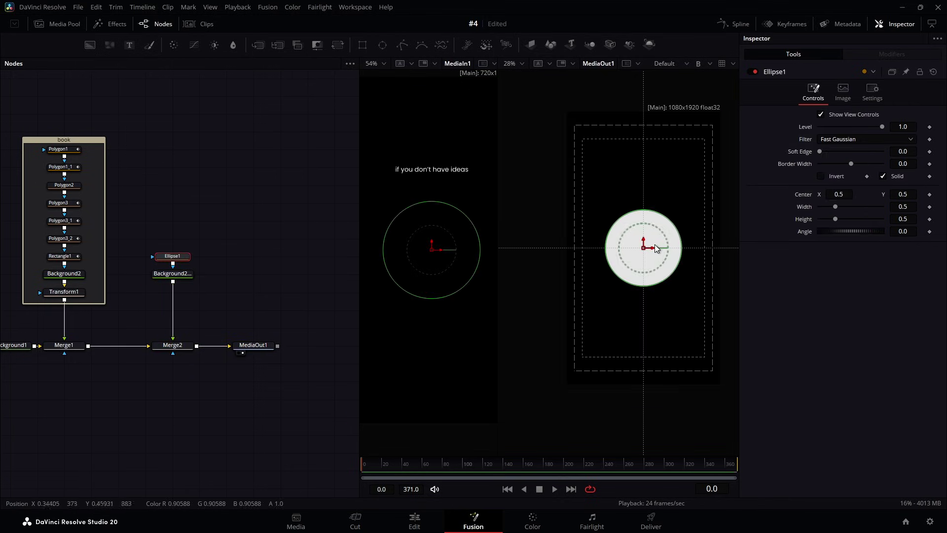
pyautogui.click(883, 177)
pyautogui.moveTo(851, 163); pyautogui.dragTo(852, 163)
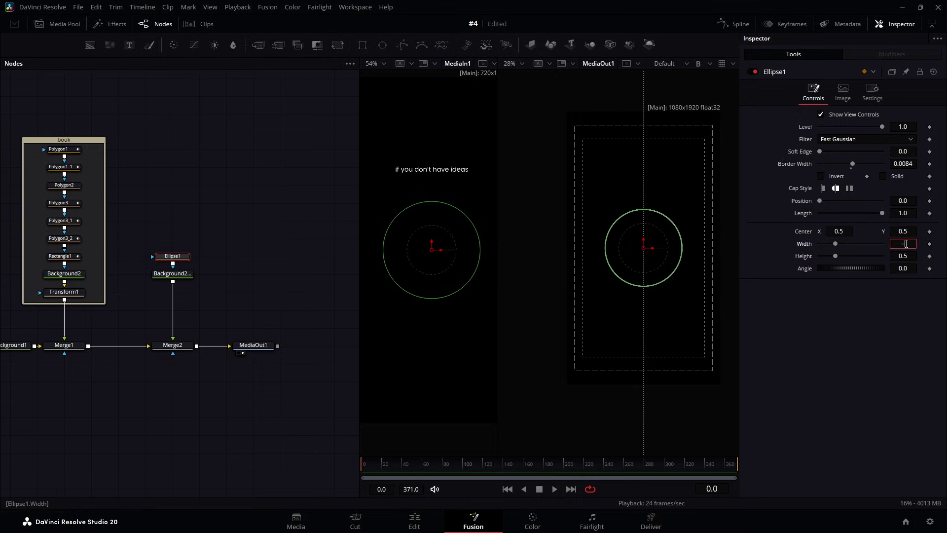
# - Link the ellipse's Width to Height with an expression, and set Height to 0.0
pyautogui.press('Return')
pyautogui.click(896, 266)
pyautogui.moveTo(810, 273); pyautogui.dragTo(806, 269)
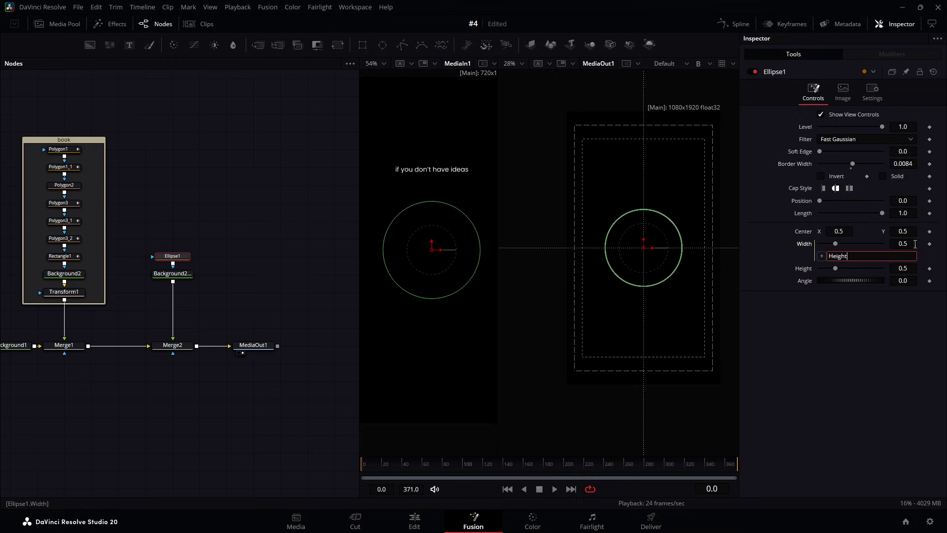
pyautogui.moveTo(898, 269); pyautogui.dragTo(856, 269)
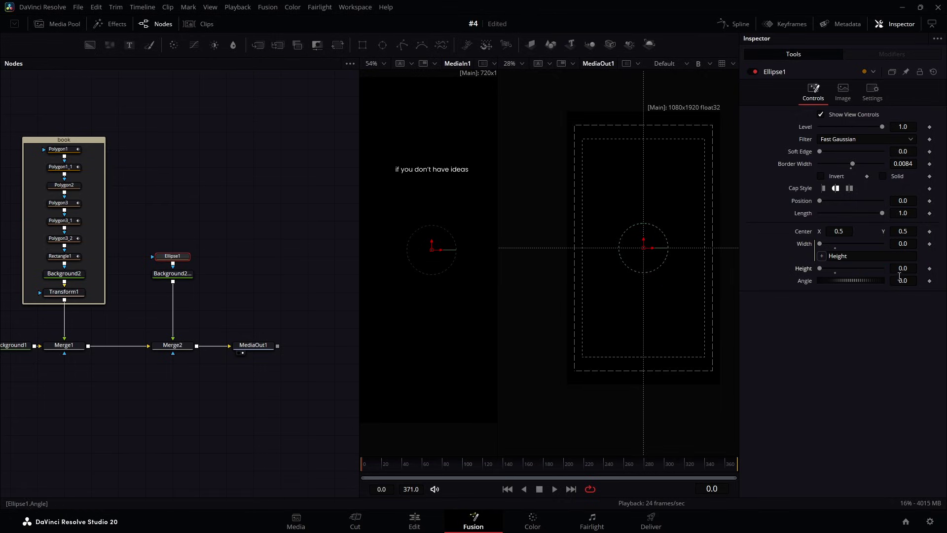
# - Keyframe the ellipse's Center and Height at frame 0, and set Center Y about 0.66 and Height about 0.078 at frame 30
pyautogui.click(930, 270)
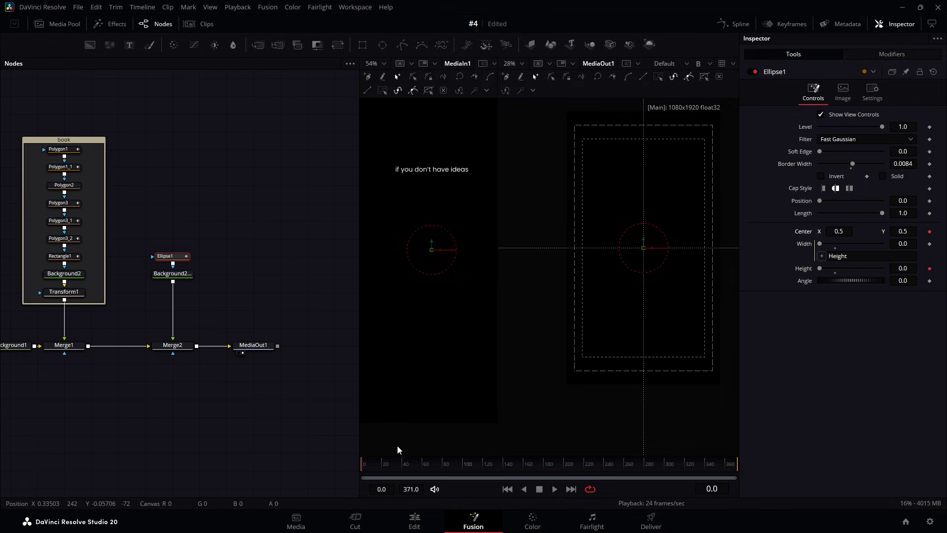
pyautogui.moveTo(386, 469); pyautogui.dragTo(393, 466)
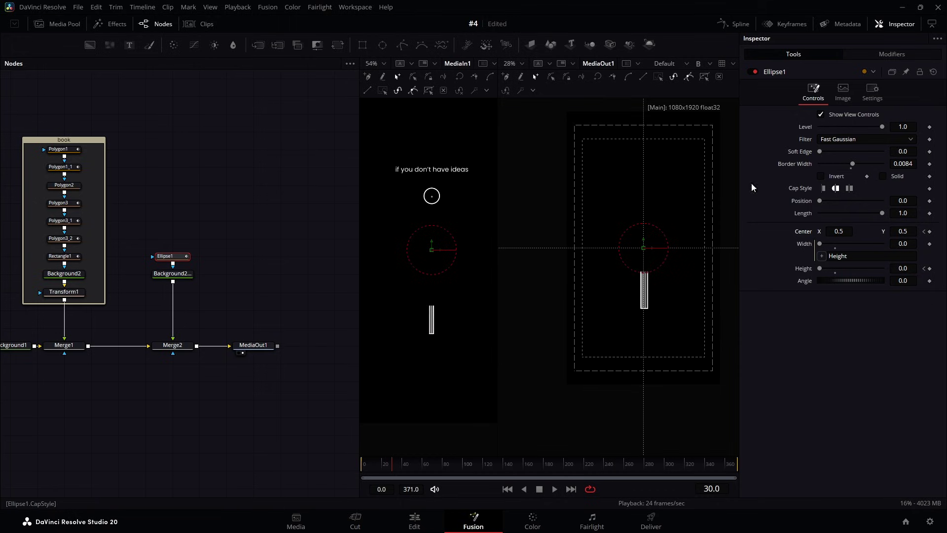
pyautogui.moveTo(901, 231)
pyautogui.mouseDown()
pyautogui.moveTo(935, 231)
pyautogui.moveTo(917, 231)
pyautogui.mouseUp()
pyautogui.moveTo(903, 268); pyautogui.dragTo(910, 269)
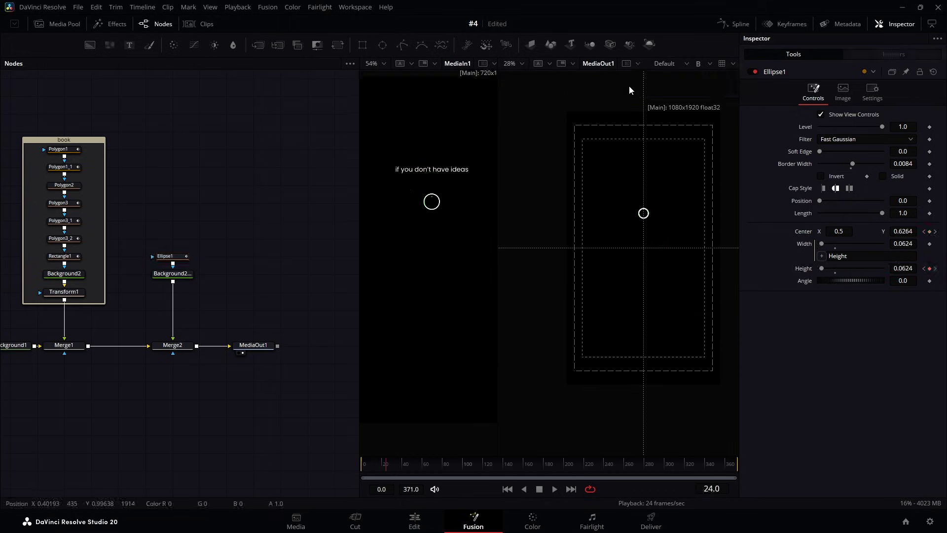
# - Smooth all of Ellipse1's Center and Height animation curves, and preview the motion from frame 10
pyautogui.click(734, 24)
pyautogui.click(694, 306)
pyautogui.hotkey('ctrl', 'a')
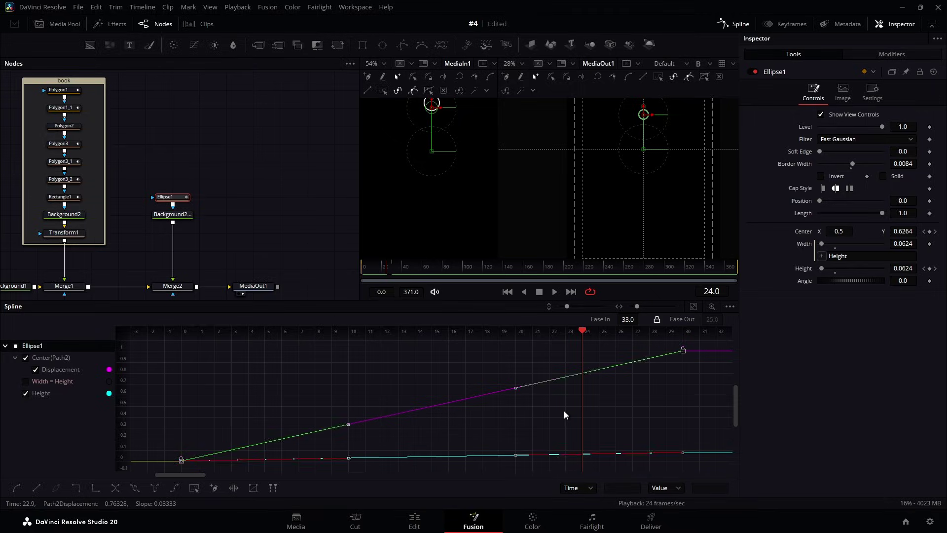
pyautogui.click(563, 410)
pyautogui.click(725, 23)
pyautogui.click(373, 468)
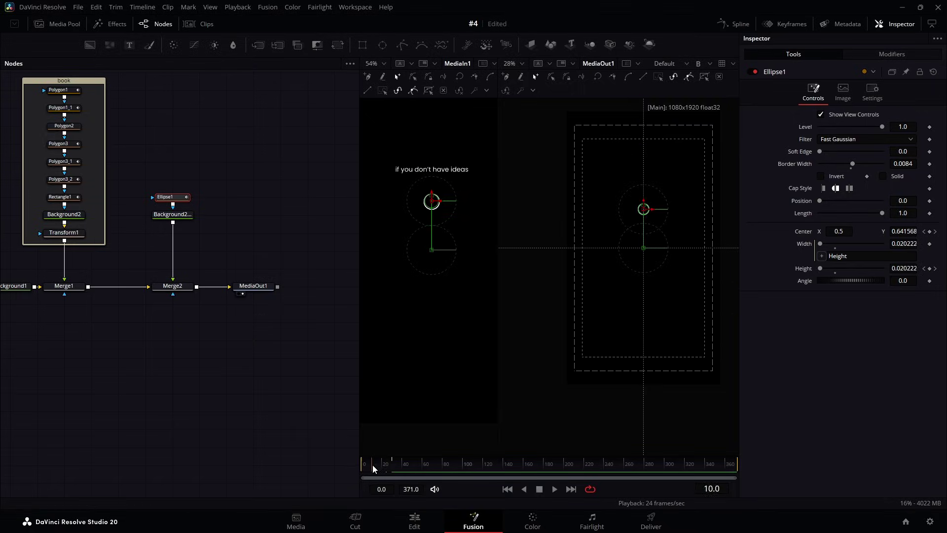
pyautogui.press('space')
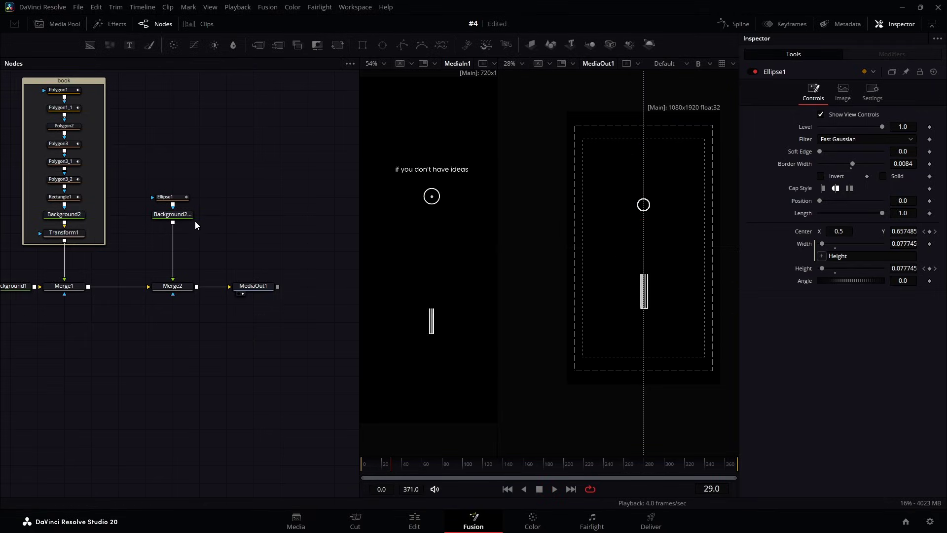
# - Add a Transform after Background2_1, keyframe its Center at frame 29, and set Center X to 0.373 and Y to 0.18 at frame 49
pyautogui.click(190, 217)
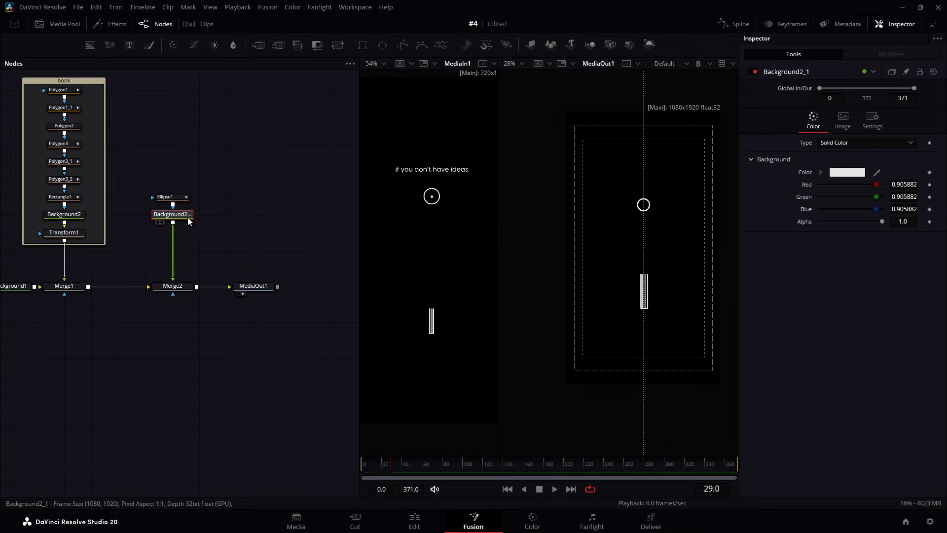
pyautogui.click(337, 45)
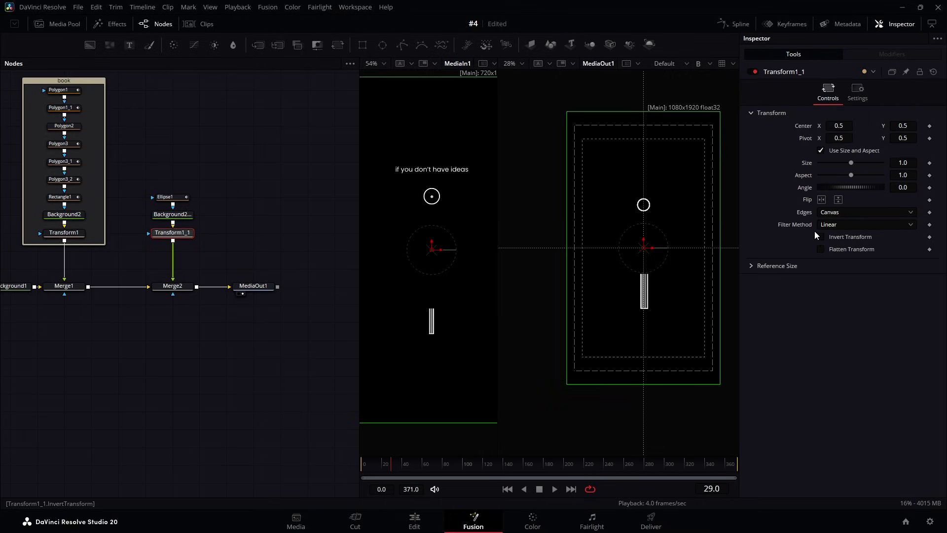
pyautogui.click(930, 127)
pyautogui.moveTo(405, 469); pyautogui.dragTo(408, 470)
pyautogui.moveTo(408, 470); pyautogui.dragTo(411, 470)
pyautogui.moveTo(838, 126); pyautogui.dragTo(776, 126)
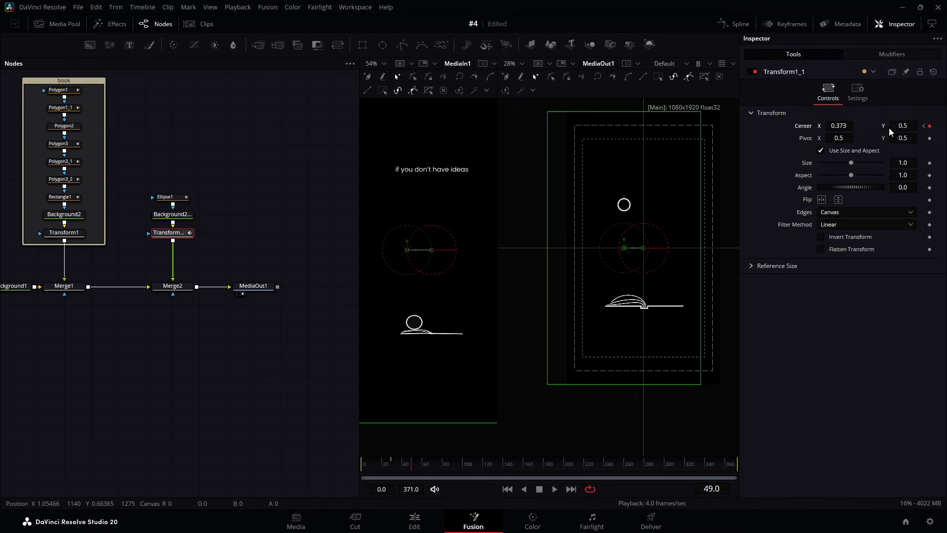
pyautogui.moveTo(407, 249); pyautogui.dragTo(366, 327)
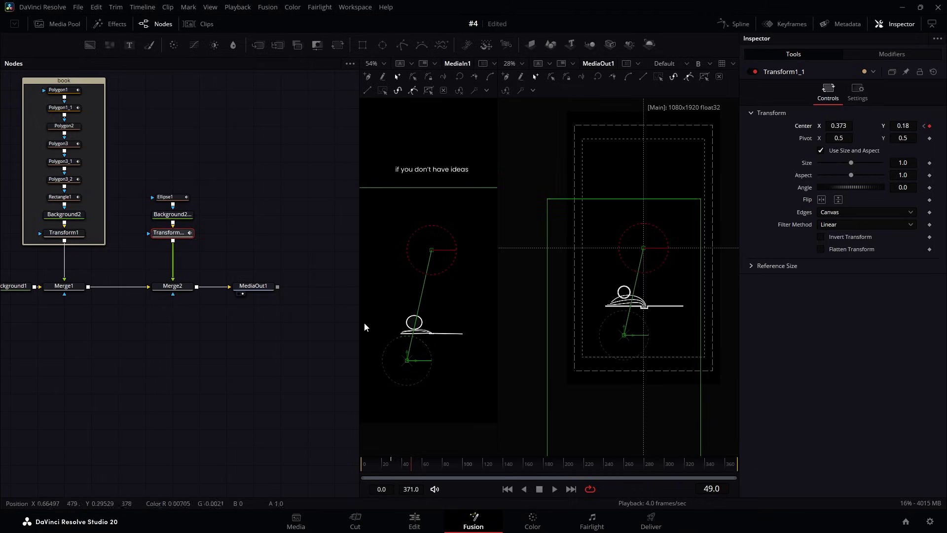
# - Set the book's Transform1 Size to 0.546 and Center Y to 0.468, and preview the motion around frame 32
pyautogui.click(64, 232)
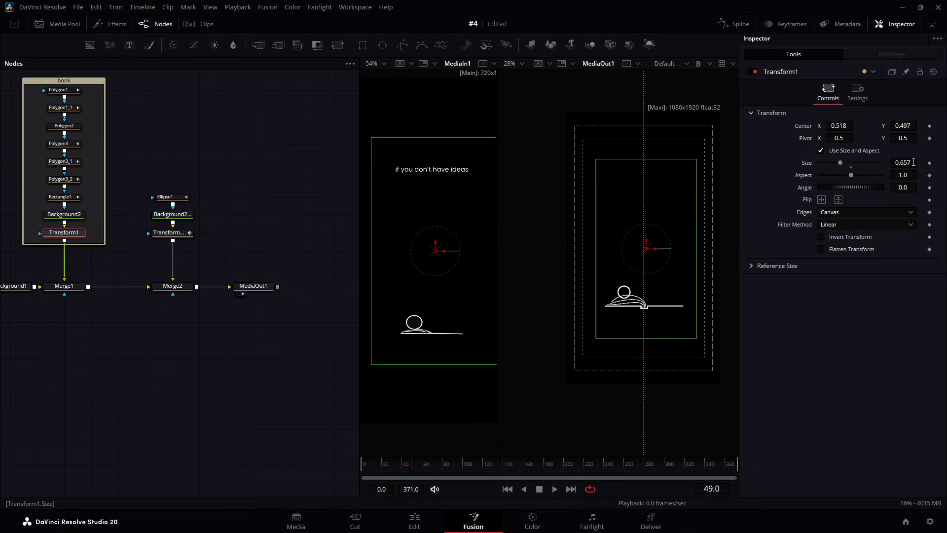
pyautogui.moveTo(914, 163); pyautogui.dragTo(863, 163)
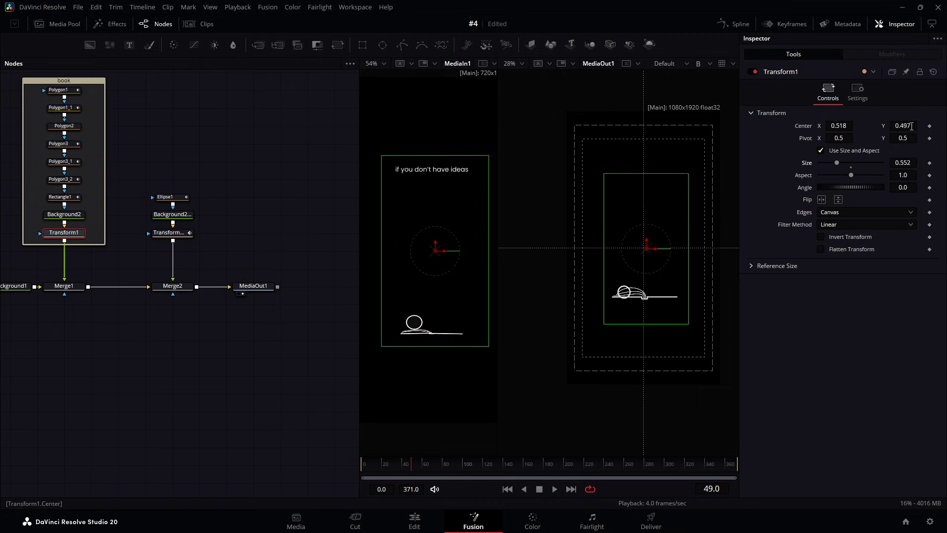
pyautogui.moveTo(912, 126); pyautogui.dragTo(905, 126)
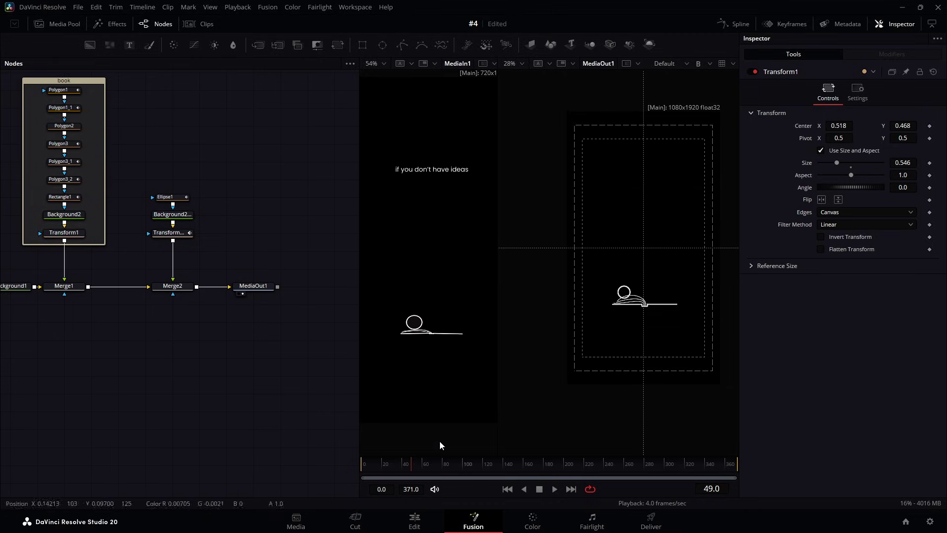
pyautogui.moveTo(393, 464); pyautogui.dragTo(404, 463)
pyautogui.click(383, 463)
pyautogui.click(396, 464)
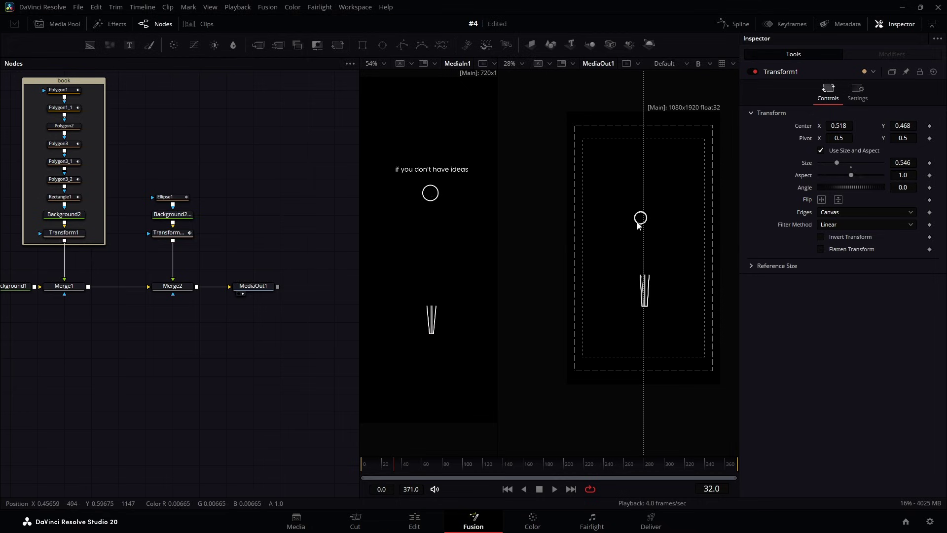
# - Bend the circle's Transform1_1 motion path into an upward arc before it descends onto the book's left page
pyautogui.click(168, 233)
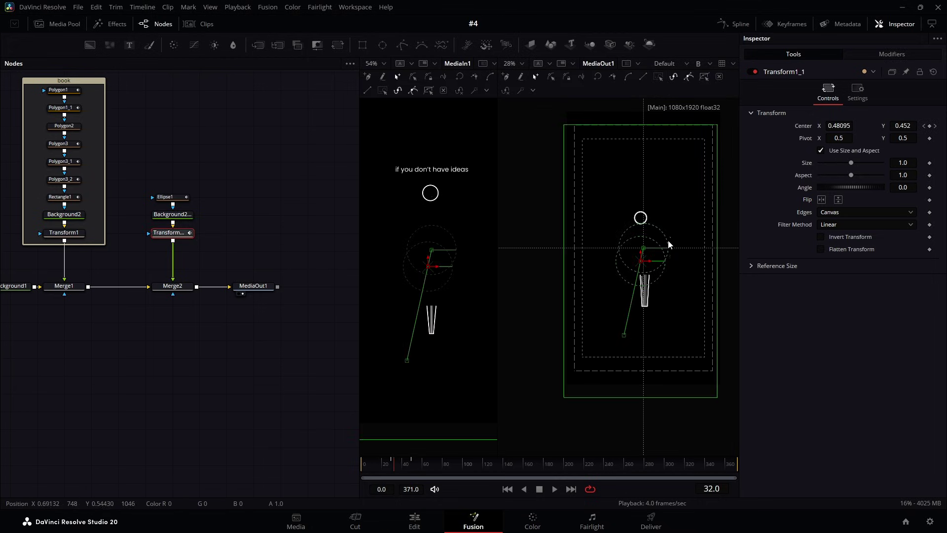
pyautogui.moveTo(641, 283); pyautogui.dragTo(639, 197)
pyautogui.click(320, 365)
pyautogui.moveTo(388, 467)
pyautogui.mouseDown()
pyautogui.moveTo(378, 466)
pyautogui.moveTo(393, 467)
pyautogui.mouseUp()
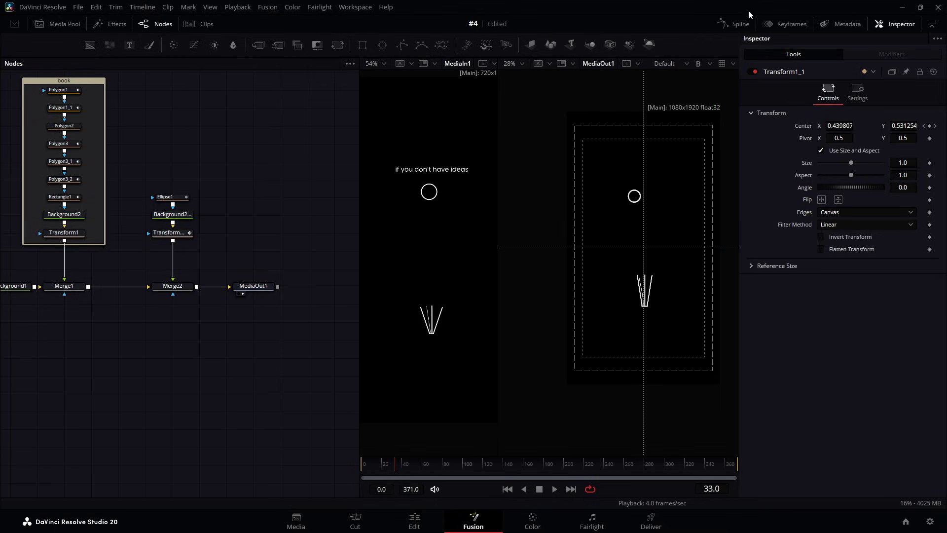
# - Smooth Transform1_1's path Displacement curve between both keyframes and increase its easing
pyautogui.click(738, 26)
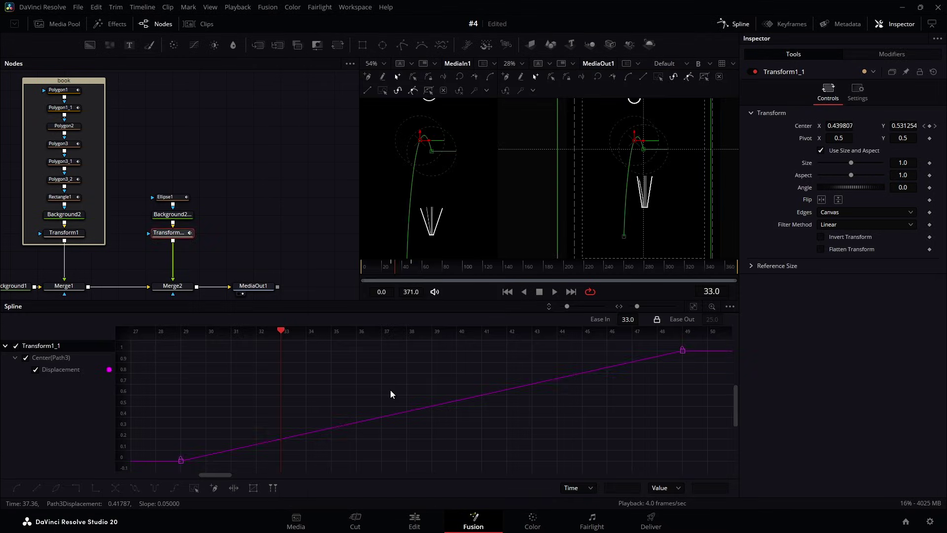
pyautogui.hotkey('ctrl', 'a')
pyautogui.press('f')
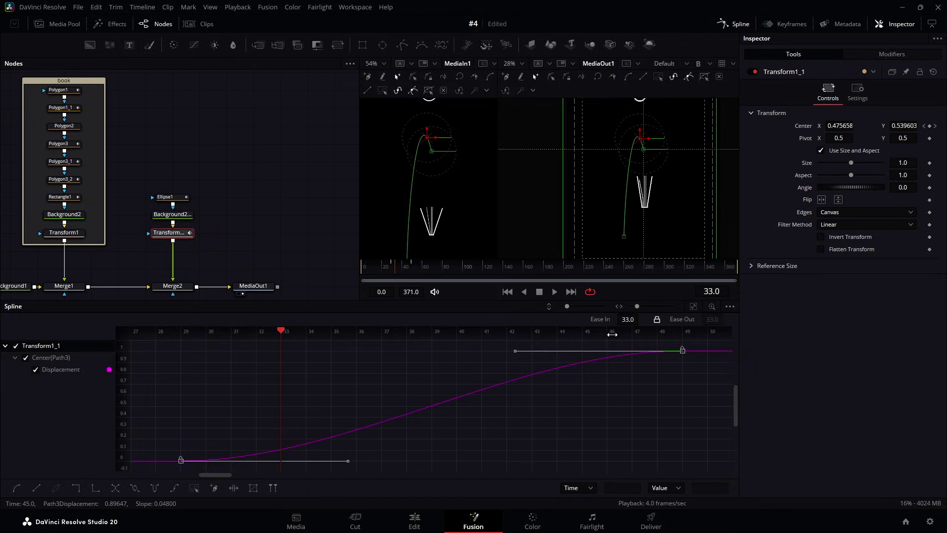
pyautogui.moveTo(623, 320); pyautogui.dragTo(641, 319)
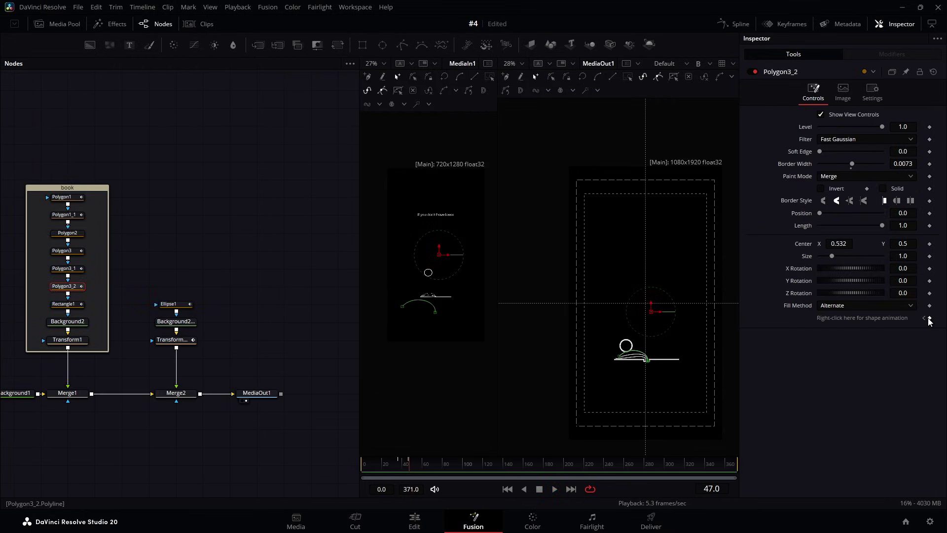
# - At frame 50, flatten the Polygon3_2 page curve under the circle and adjust the spine-end handle of Polygon3_1 to match
pyautogui.press('Left')
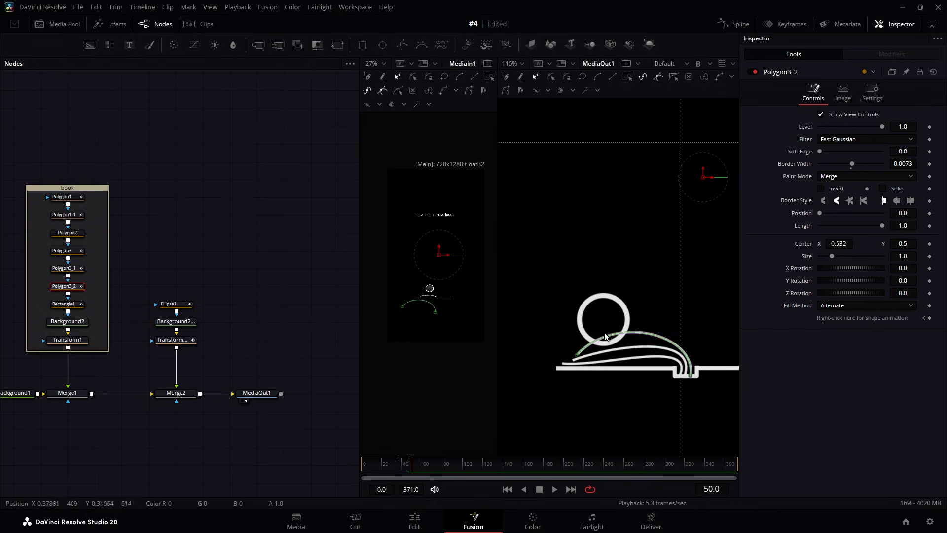
pyautogui.click(577, 355)
pyautogui.moveTo(617, 312); pyautogui.dragTo(573, 359)
pyautogui.moveTo(606, 342); pyautogui.dragTo(602, 360)
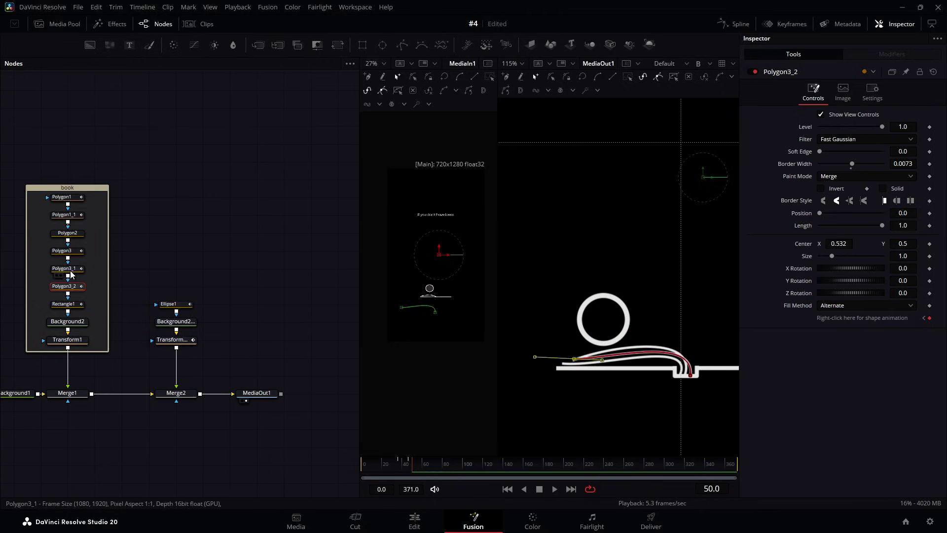
pyautogui.click(69, 270)
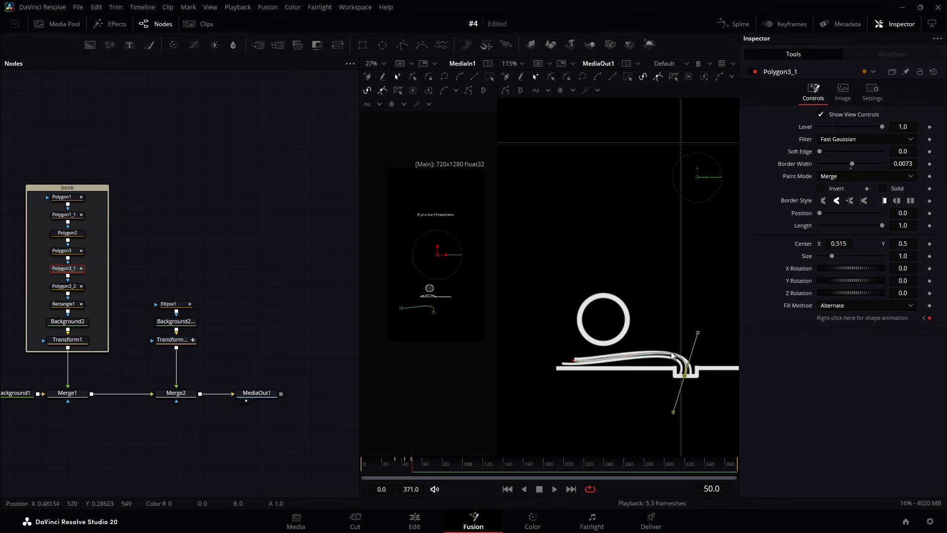
pyautogui.moveTo(698, 332); pyautogui.dragTo(692, 345)
# - Go through Polygon3's shape keyframes, preview the pages being pressed down, and save the project
pyautogui.click(69, 251)
pyautogui.click(924, 318)
pyautogui.click(936, 318)
pyautogui.click(407, 469)
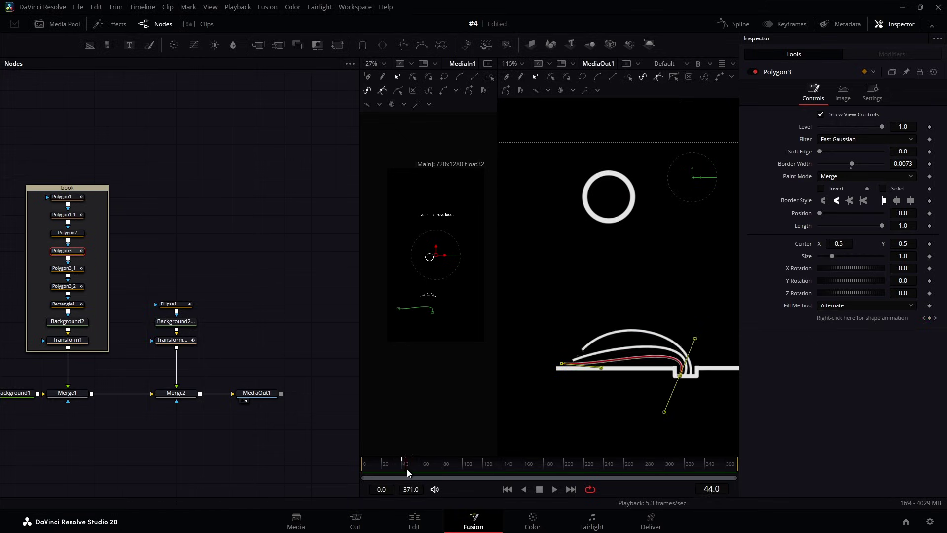
pyautogui.moveTo(407, 468); pyautogui.dragTo(413, 468)
pyautogui.hotkey('ctrl', 's')
# - Lower the circle onto the flattened pages by setting Transform1_1's Center Y to 0.169 at frame 49
pyautogui.scroll(-4, 631, 331)
pyautogui.click(174, 340)
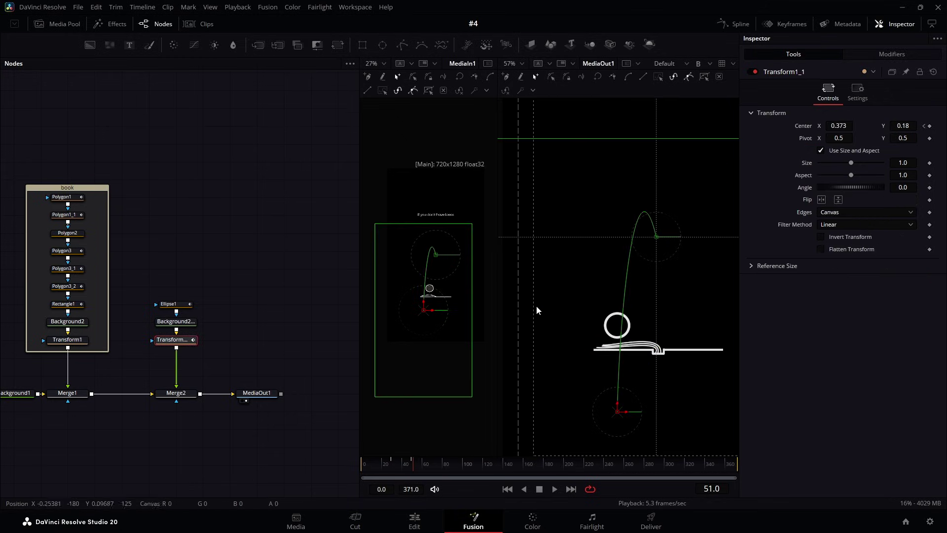
pyautogui.click(927, 126)
pyautogui.press('Left')
pyautogui.press('Left')
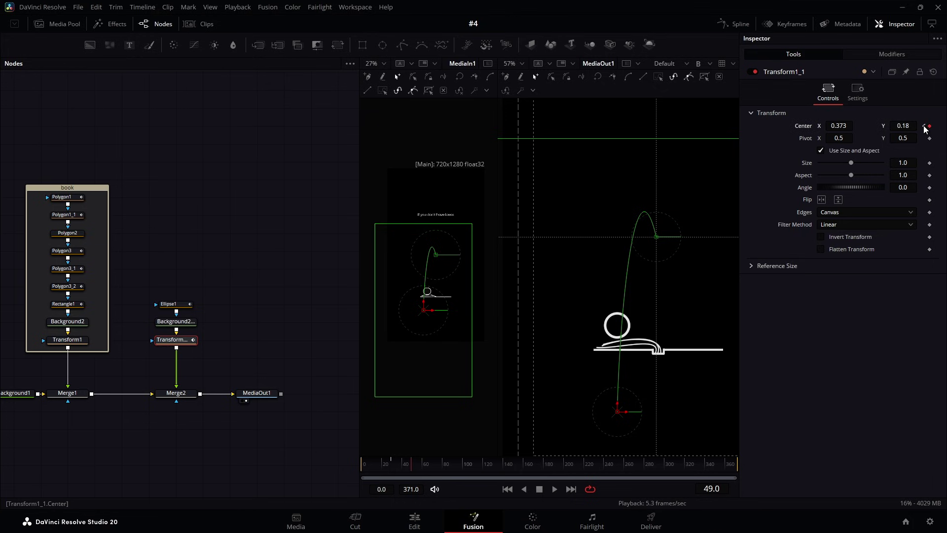
pyautogui.moveTo(902, 126); pyautogui.dragTo(896, 126)
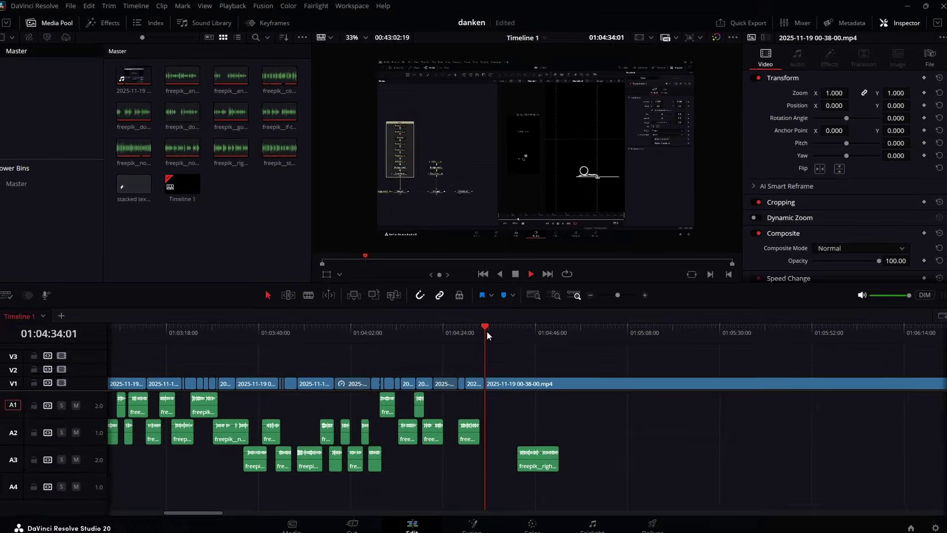
pyautogui.press('space')
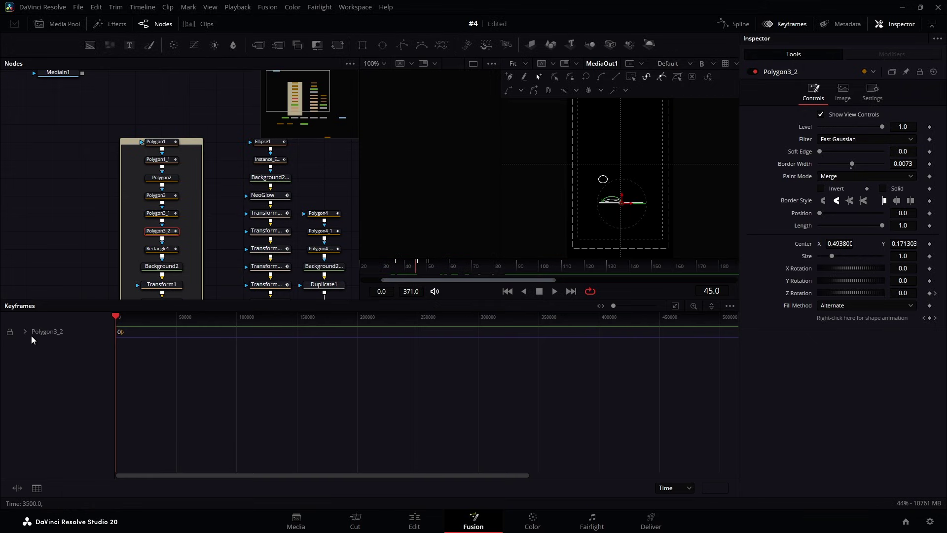
pyautogui.moveTo(194, 192); pyautogui.dragTo(144, 240)
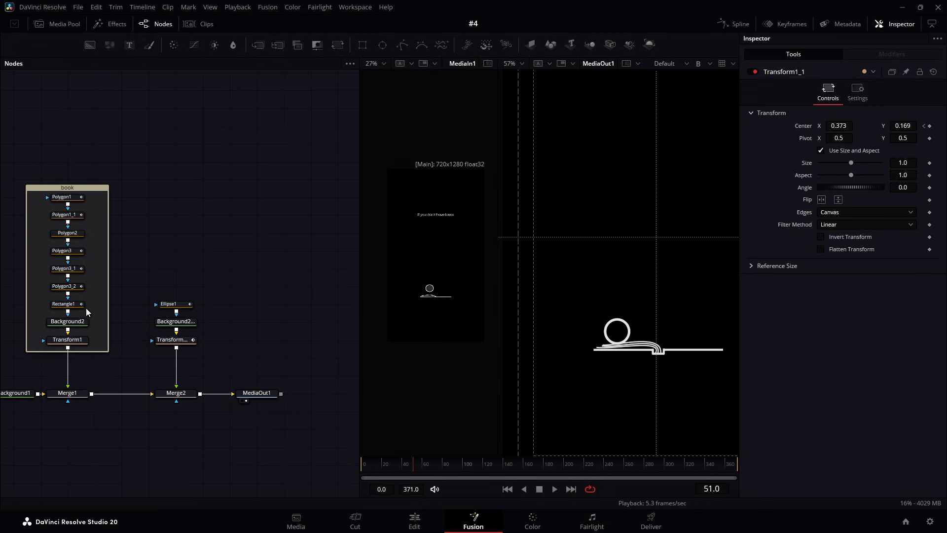
# - Move Polygon3_2's center to the book spine, keyframe Z Rotation at frame 51, set it to -167.2 at frame 60, and reshape the turned page
pyautogui.click(70, 289)
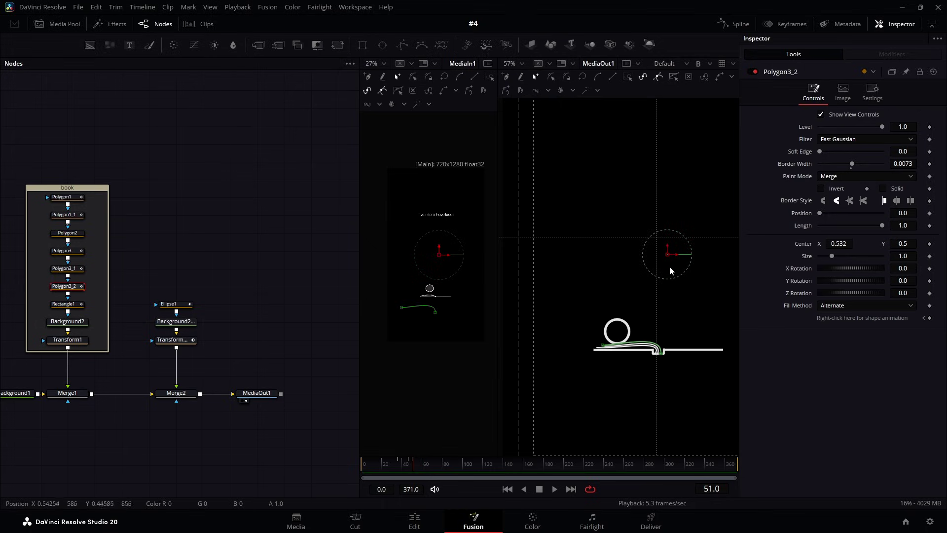
pyautogui.moveTo(667, 253); pyautogui.dragTo(663, 355)
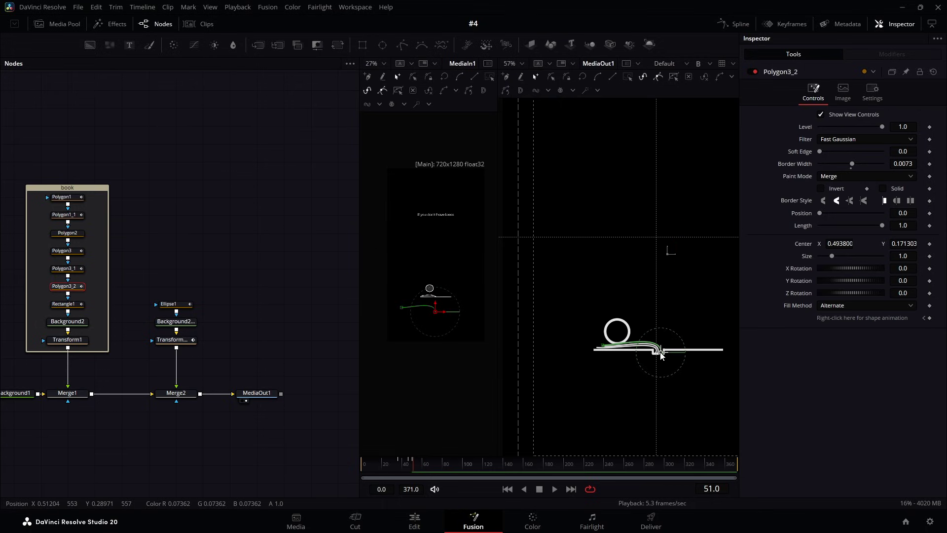
pyautogui.click(929, 293)
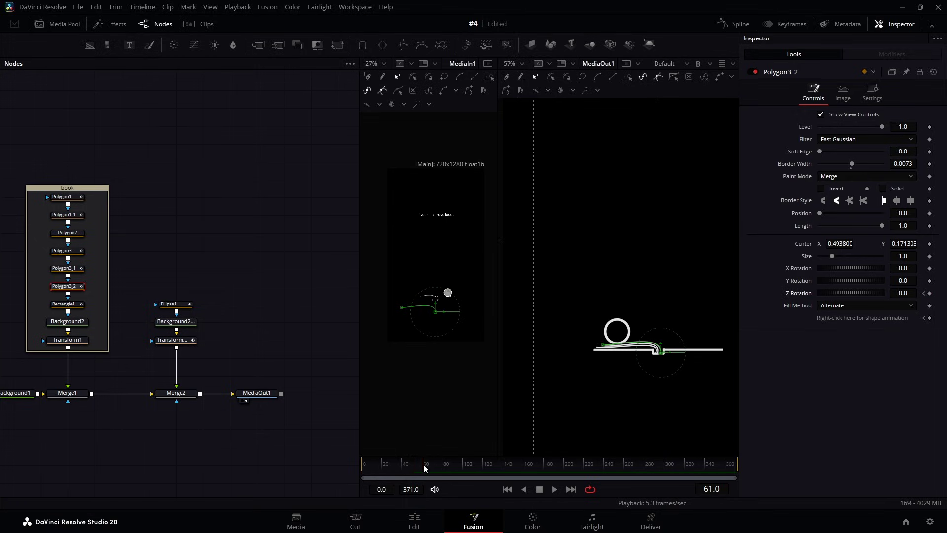
pyautogui.moveTo(424, 466); pyautogui.dragTo(423, 465)
pyautogui.moveTo(904, 293); pyautogui.dragTo(812, 293)
pyautogui.moveTo(691, 334); pyautogui.dragTo(653, 360)
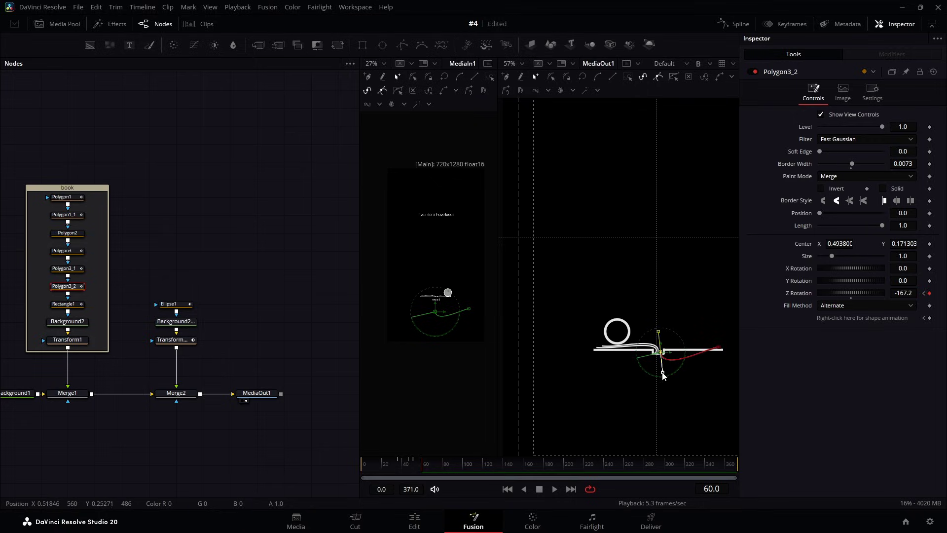
pyautogui.moveTo(407, 464); pyautogui.dragTo(432, 464)
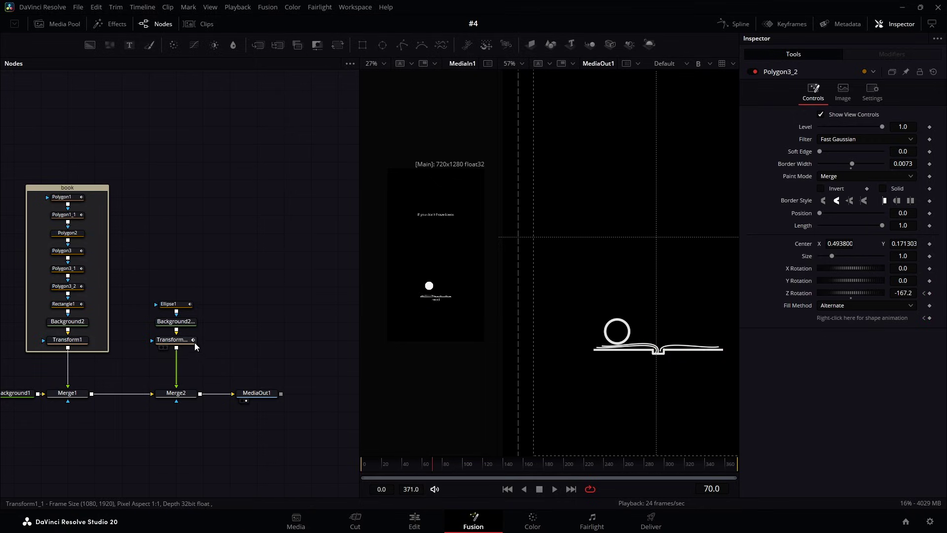
# - Move Polygon3_1's center to the spine, keyframe Z Rotation at frame 70, then rotate it onto the right side and reshape its curve
pyautogui.click(65, 269)
pyautogui.moveTo(665, 254); pyautogui.dragTo(659, 357)
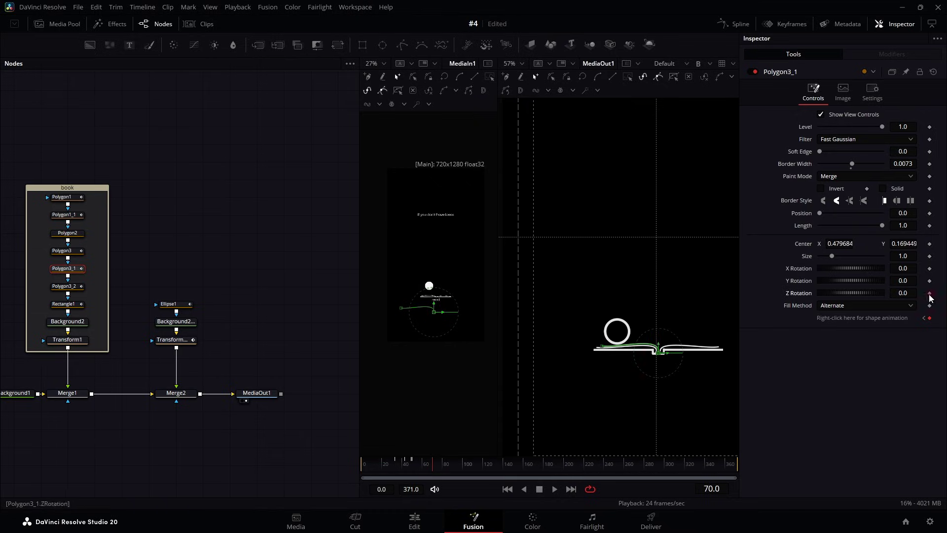
pyautogui.click(443, 466)
pyautogui.moveTo(851, 293); pyautogui.dragTo(529, 304)
pyautogui.moveTo(660, 372); pyautogui.dragTo(672, 339)
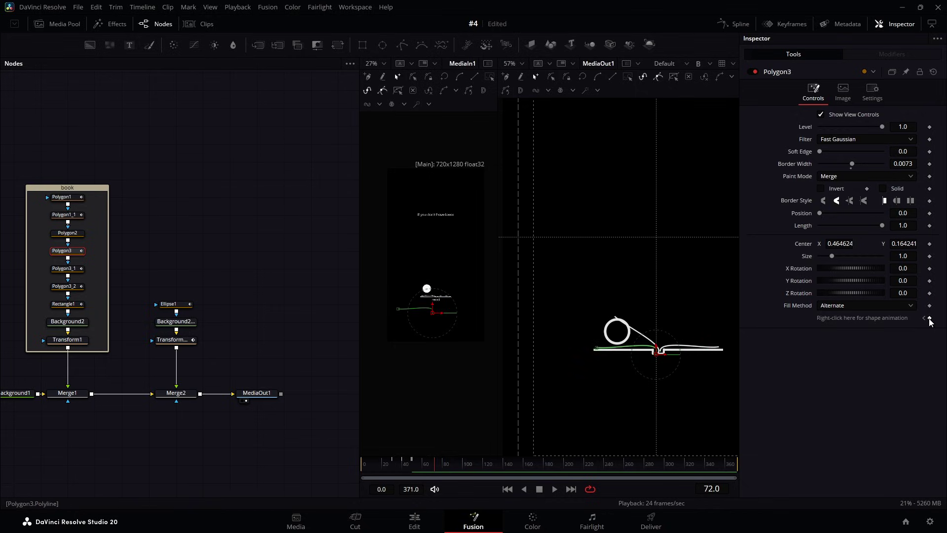
# - Keyframe Polygon3's shape at frame 72, and rotate the Polygon1 cover around Z at frame 85
pyautogui.click(930, 319)
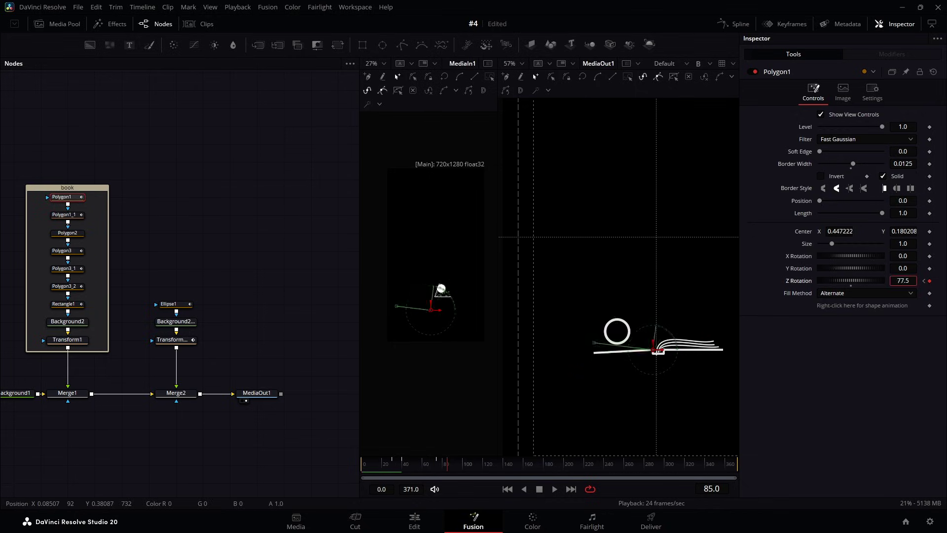
pyautogui.moveTo(851, 281); pyautogui.dragTo(817, 280)
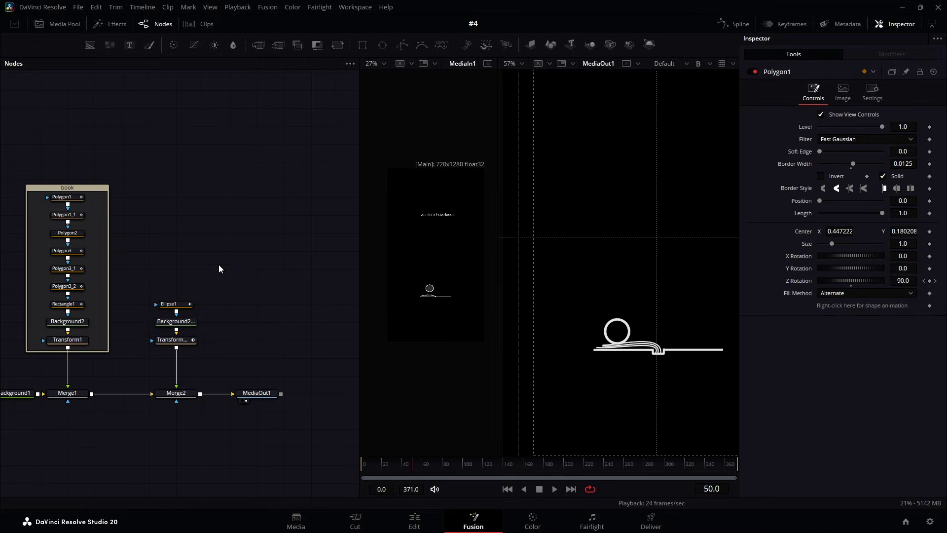
# - Move the circle's nodes up, add a second Transform below them, keyframe Center at frame 50, and set Center X to about 0.787 at frame 60
pyautogui.moveTo(212, 270); pyautogui.dragTo(181, 352)
pyautogui.moveTo(184, 341); pyautogui.dragTo(191, 312)
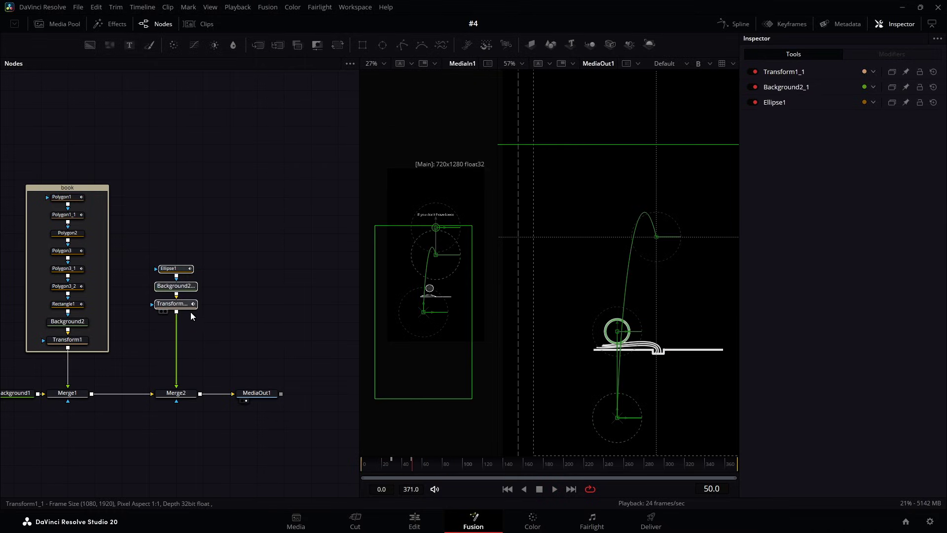
pyautogui.click(190, 304)
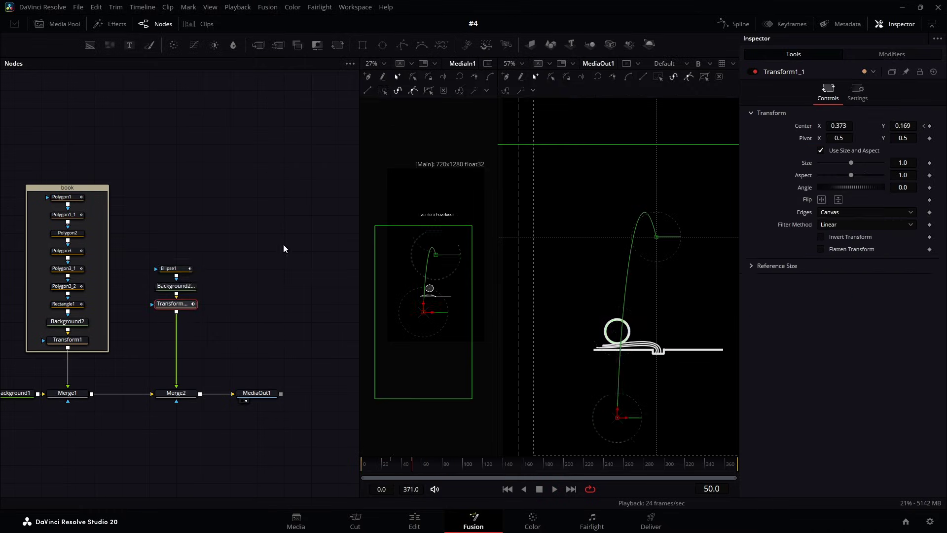
pyautogui.click(338, 45)
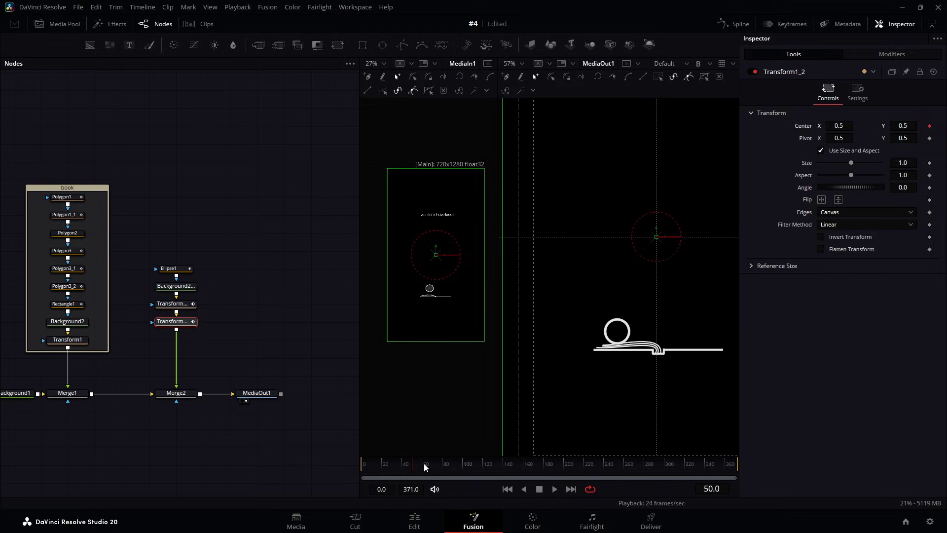
pyautogui.moveTo(424, 466); pyautogui.dragTo(423, 466)
pyautogui.moveTo(839, 126); pyautogui.dragTo(910, 126)
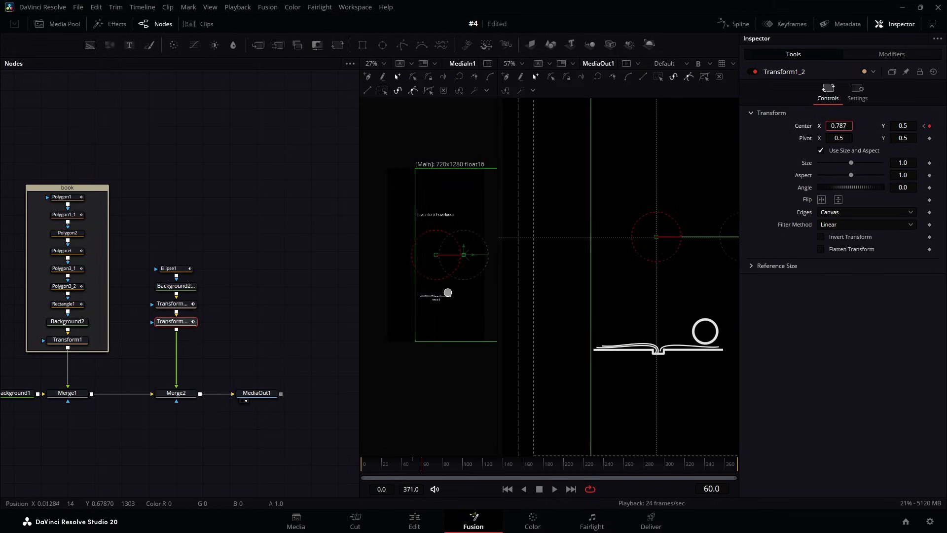
# - Keyframe the circle's second Transform with a lower Center X at frame 70 and a higher Center X at frame 85
pyautogui.click(433, 468)
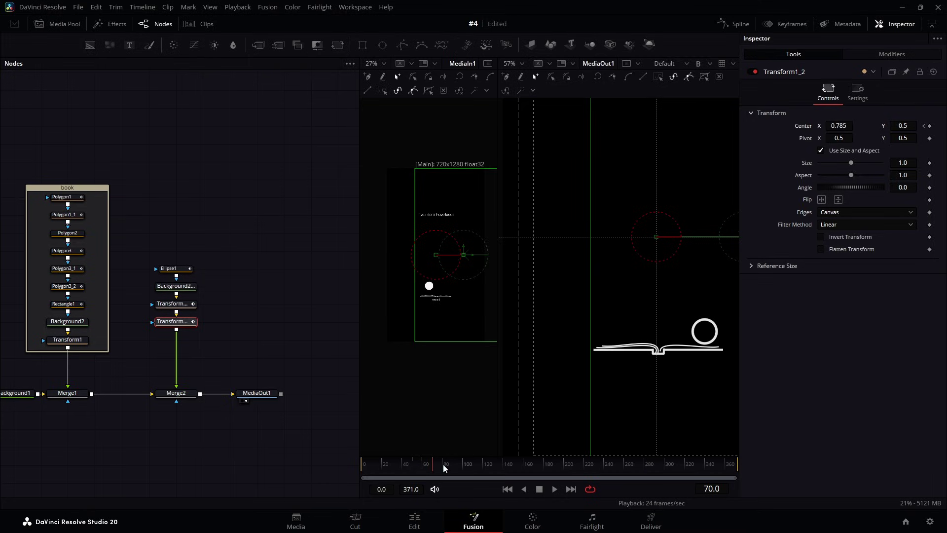
pyautogui.moveTo(839, 126); pyautogui.dragTo(766, 126)
pyautogui.click(449, 469)
pyautogui.moveTo(839, 126); pyautogui.dragTo(910, 125)
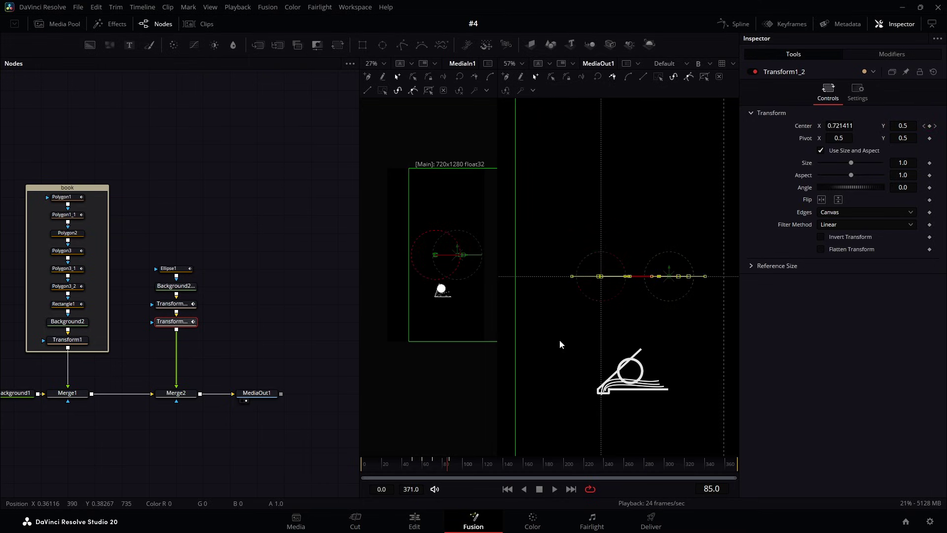
# - Bend the circle's motion path upward into an arc and ease its Center displacement keyframes in the spline
pyautogui.moveTo(629, 277); pyautogui.dragTo(638, 222)
pyautogui.moveTo(625, 276); pyautogui.dragTo(639, 217)
pyautogui.moveTo(660, 277); pyautogui.dragTo(640, 218)
pyautogui.moveTo(410, 462)
pyautogui.mouseDown()
pyautogui.moveTo(446, 463)
pyautogui.moveTo(423, 463)
pyautogui.mouseUp()
pyautogui.click(735, 24)
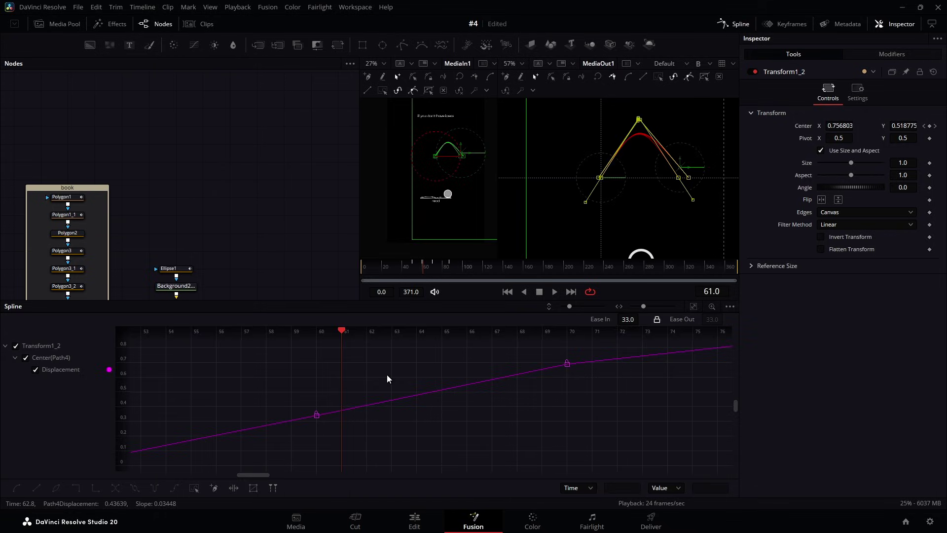
pyautogui.press('f')
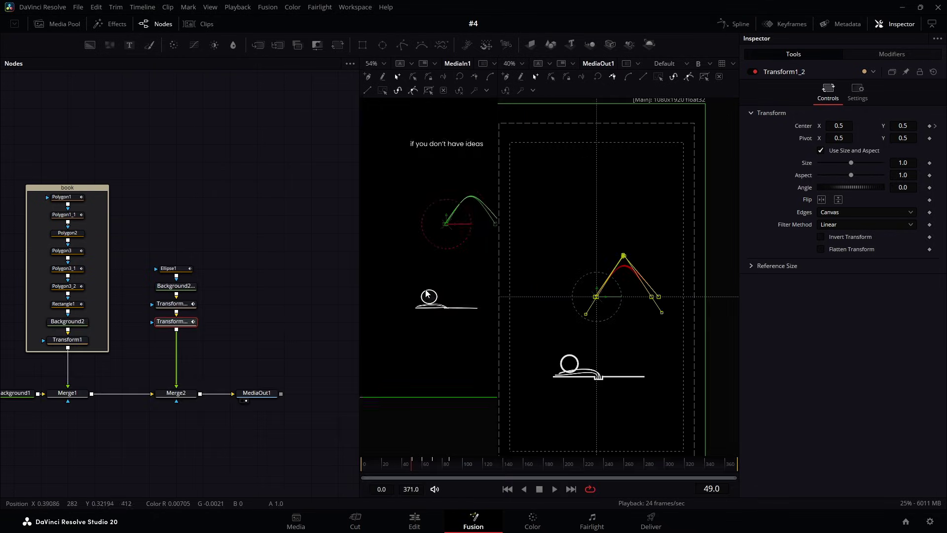
# - Remove the Width expression from Ellipse1 and animate its Width with keyframes at frames 0 and 30
pyautogui.scroll(2, 427, 286)
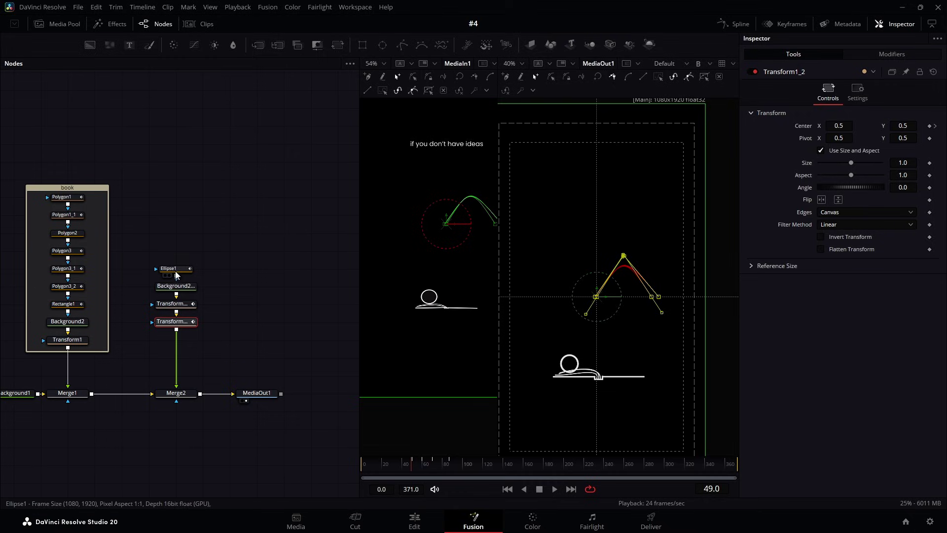
pyautogui.click(175, 272)
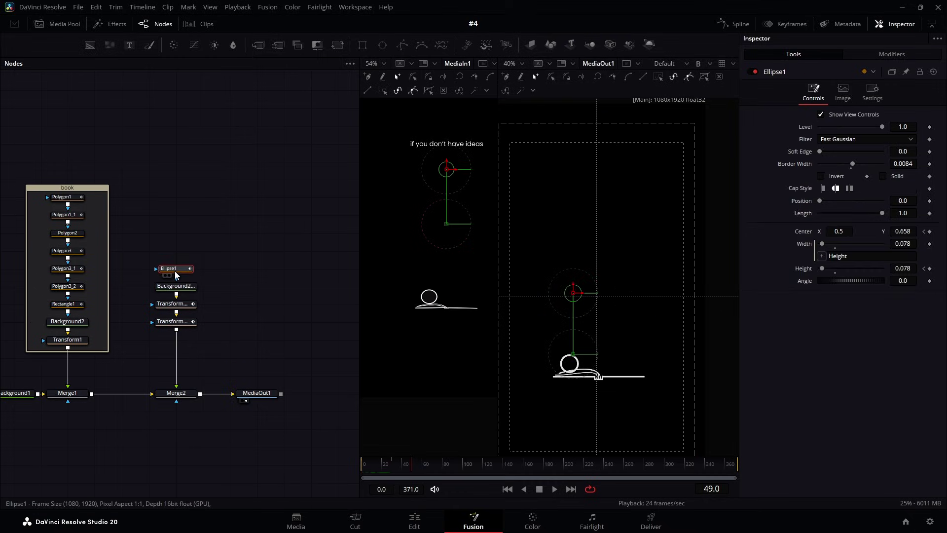
pyautogui.rightClick(805, 244)
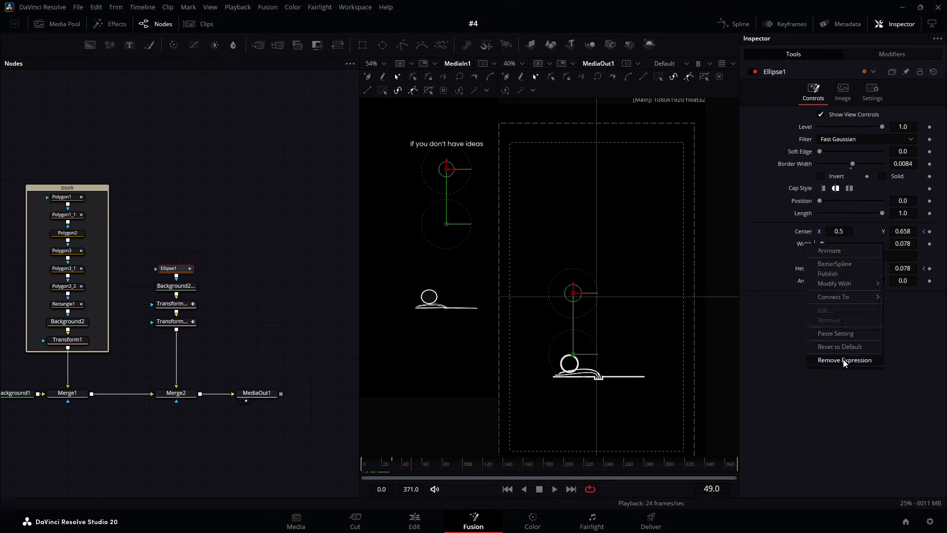
pyautogui.click(844, 360)
pyautogui.click(925, 256)
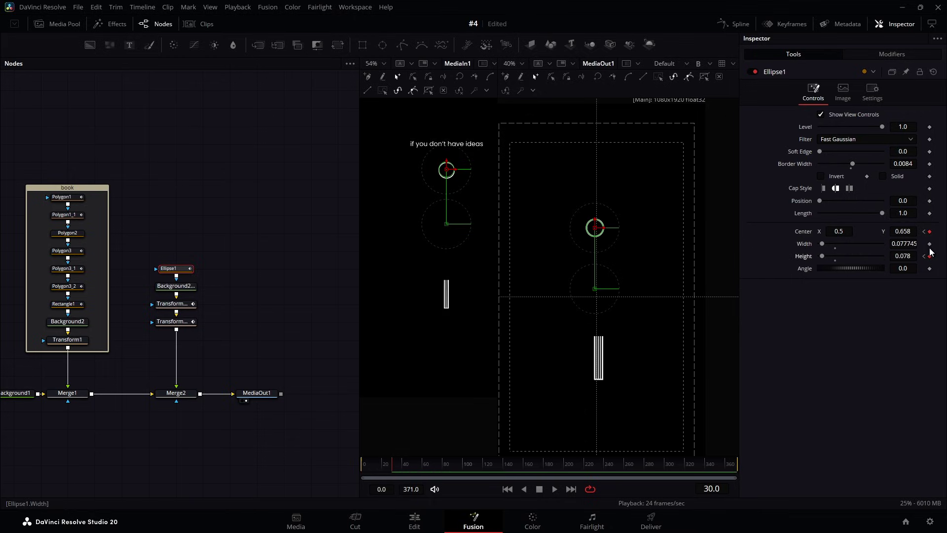
pyautogui.click(924, 256)
pyautogui.click(904, 244)
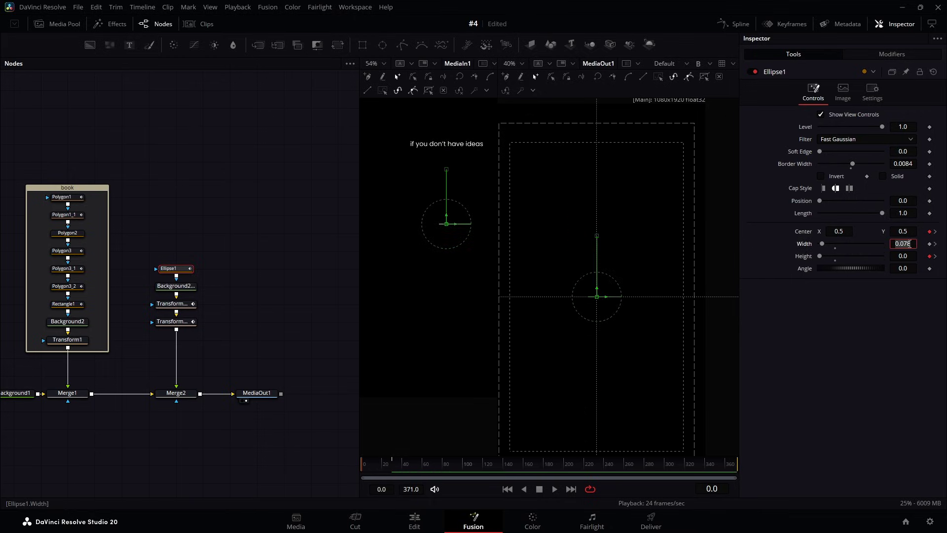
pyautogui.press('Tab')
# - Squash the circle by setting Ellipse1's Height to 0.056 at frame 50
pyautogui.click(413, 471)
pyautogui.write('0.056')
pyautogui.press('Return')
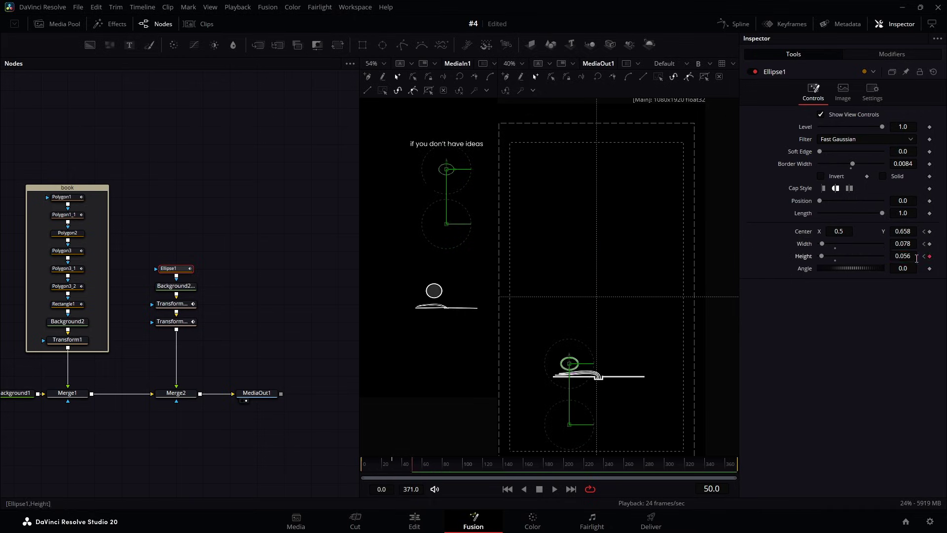
# - Set Ellipse1's Height to the same 0.078 as its Width at frame 61 and select all its spline keyframes
pyautogui.click(426, 467)
pyautogui.click(423, 467)
pyautogui.click(907, 245)
pyautogui.hotkey('ctrl', 'c')
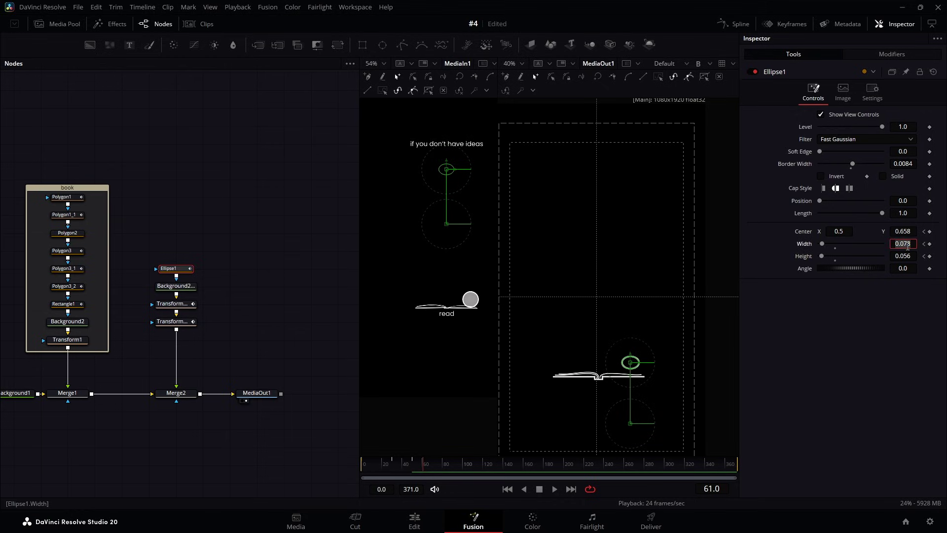
pyautogui.click(906, 258)
pyautogui.hotkey('ctrl', 'v')
pyautogui.press('Tab')
pyautogui.click(733, 24)
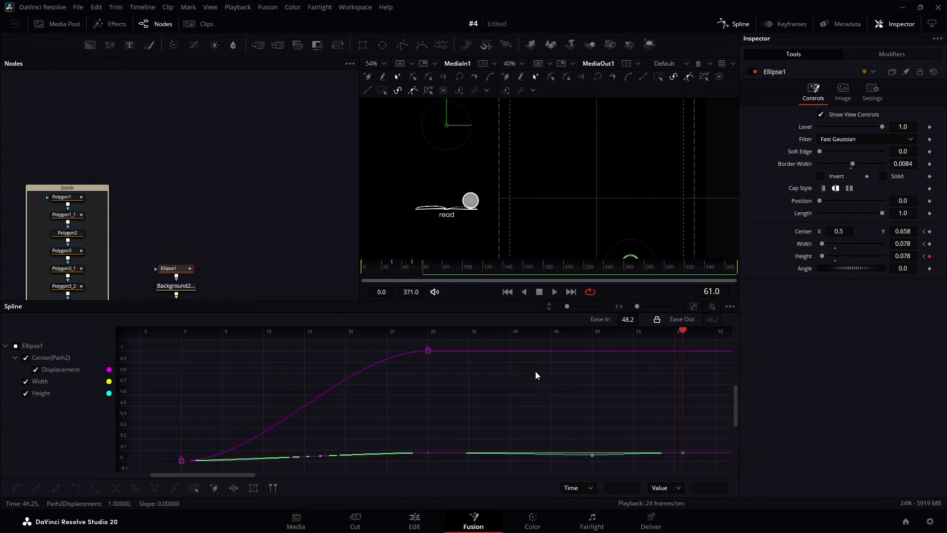
pyautogui.hotkey('ctrl', 'a')
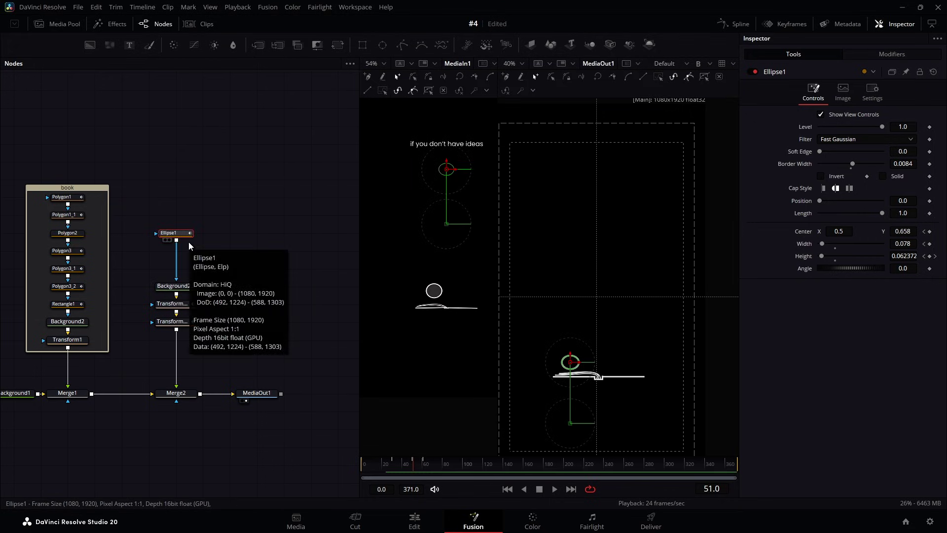
# - Paste an instance of Ellipse1 below it, deinstance its Border Width, set that to 0.0 and make the copy Solid
pyautogui.hotkey('ctrl', 'shift', 'v')
pyautogui.rightClick(902, 187)
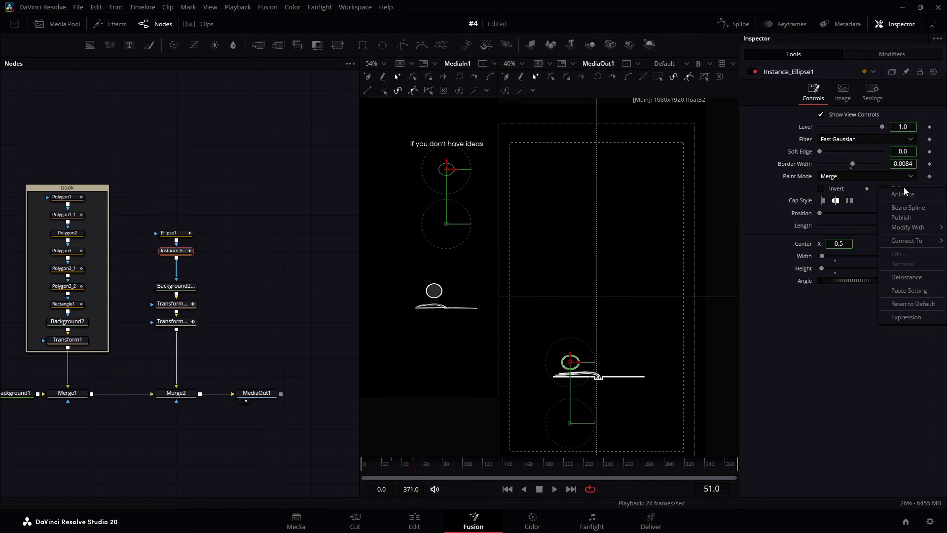
pyautogui.click(918, 189)
pyautogui.rightClick(800, 166)
pyautogui.click(837, 256)
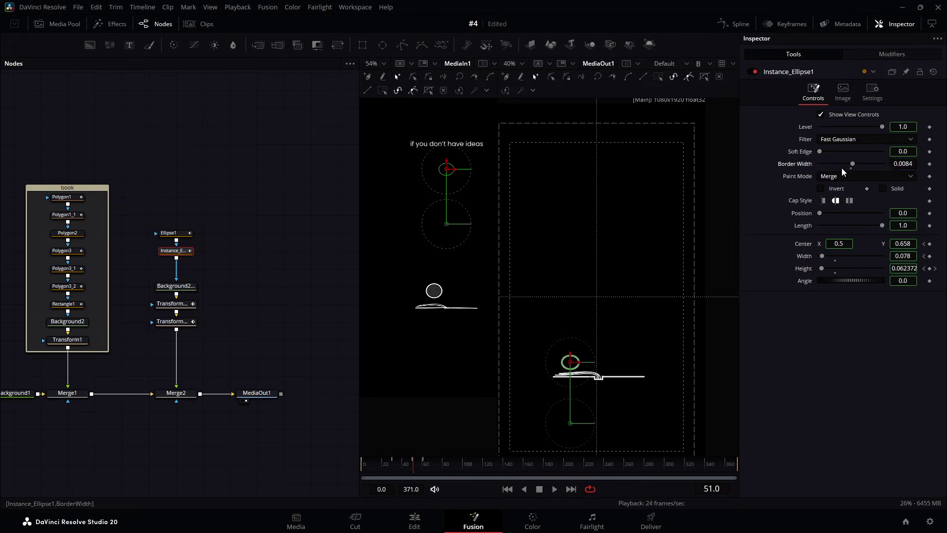
pyautogui.click(851, 167)
pyautogui.click(883, 188)
# - Deinstance the copied ellipse's Level and keyframe it to fade the circle's fill in by frame 70
pyautogui.rightClick(811, 130)
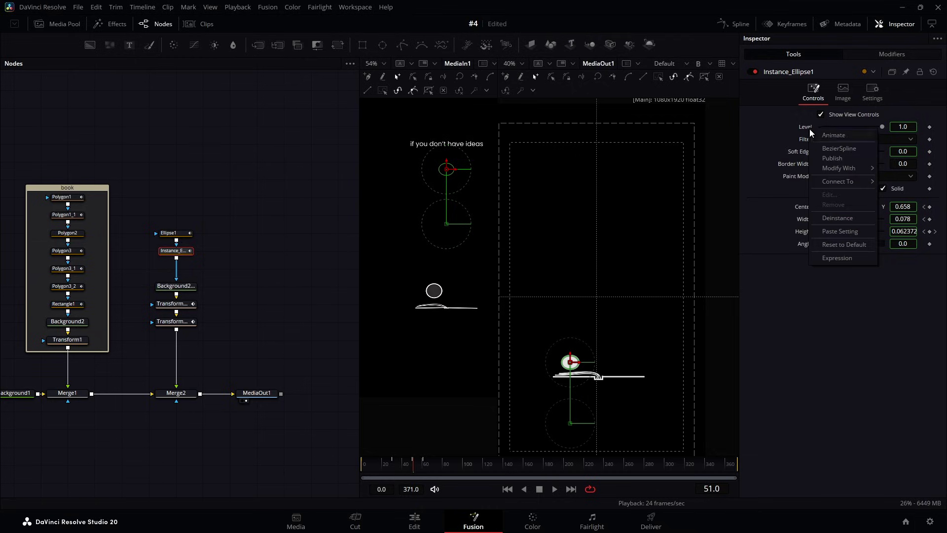
pyautogui.click(837, 218)
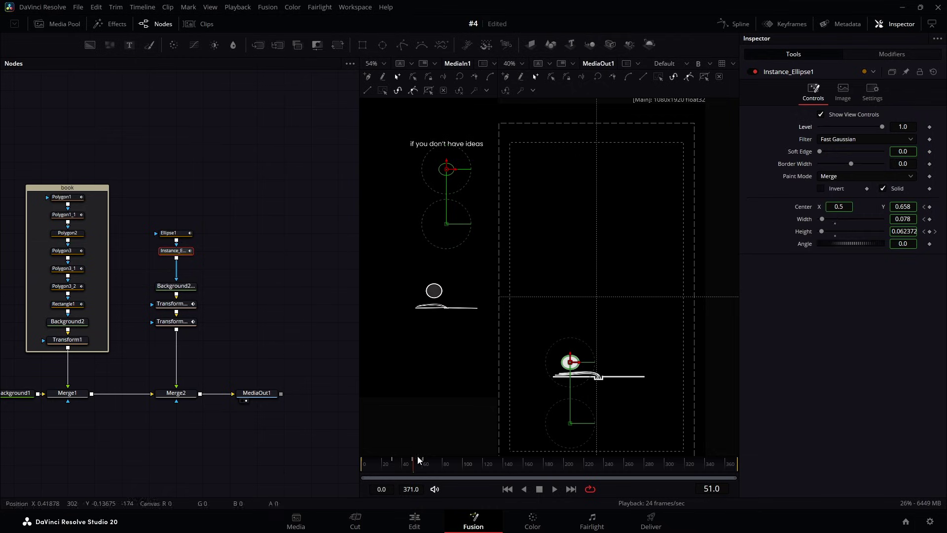
pyautogui.moveTo(881, 126)
pyautogui.mouseDown()
pyautogui.moveTo(810, 127)
pyautogui.moveTo(889, 135)
pyautogui.mouseUp()
pyautogui.click(930, 127)
pyautogui.click(433, 467)
# - Add a NeoGlow after the circle's Background, keyframe its Radius at 0.1 on frame 70, and increase it at frame 89
pyautogui.moveTo(188, 286); pyautogui.dragTo(189, 269)
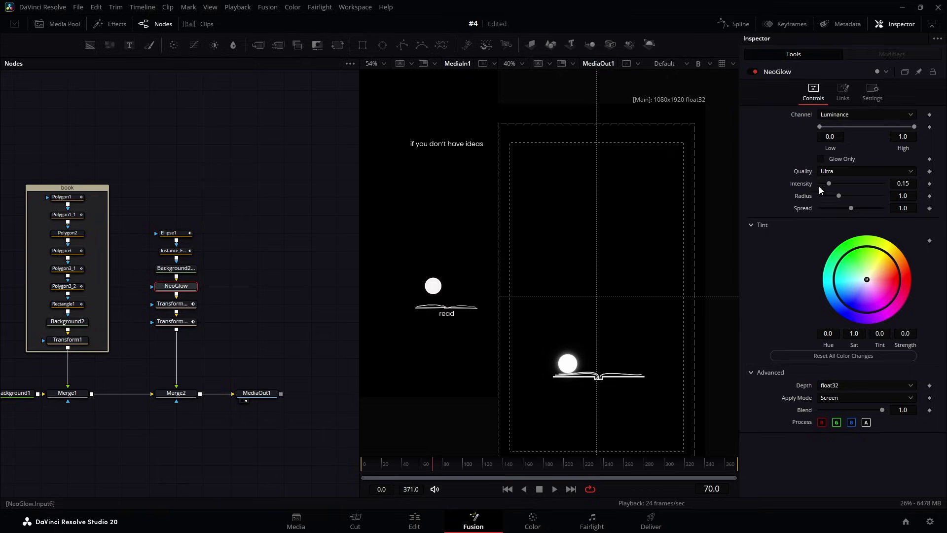
pyautogui.moveTo(839, 196); pyautogui.dragTo(819, 196)
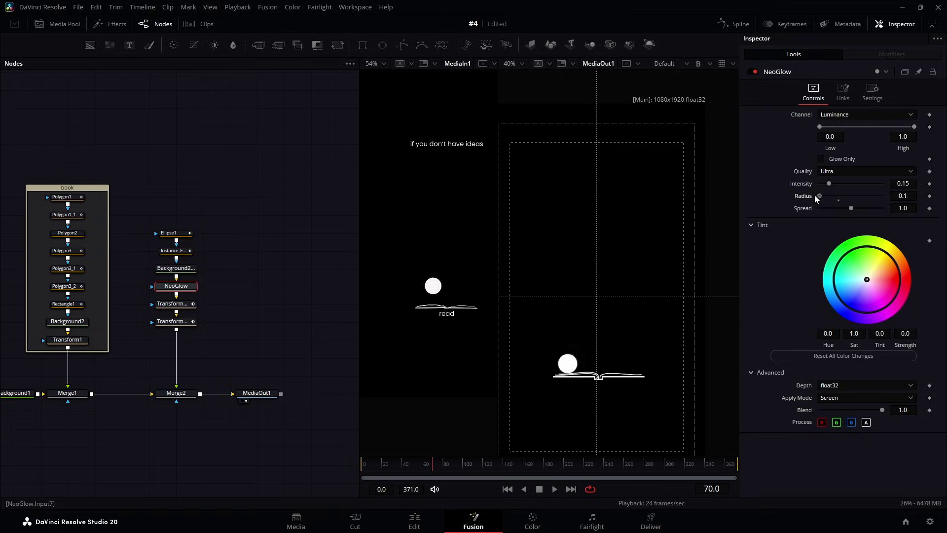
pyautogui.click(929, 195)
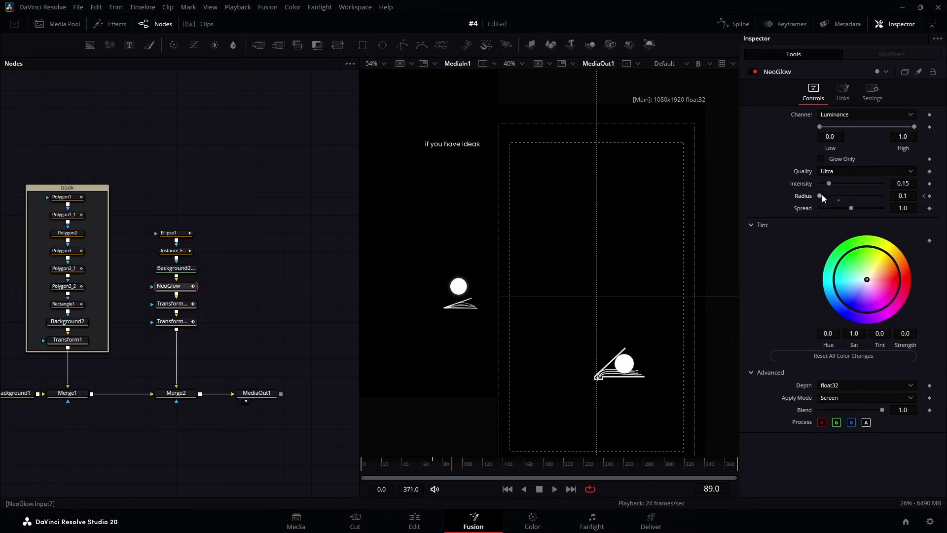
pyautogui.moveTo(820, 195)
pyautogui.mouseDown()
pyautogui.moveTo(844, 198)
pyautogui.moveTo(822, 195)
pyautogui.mouseUp()
pyautogui.click(394, 460)
pyautogui.press('space')
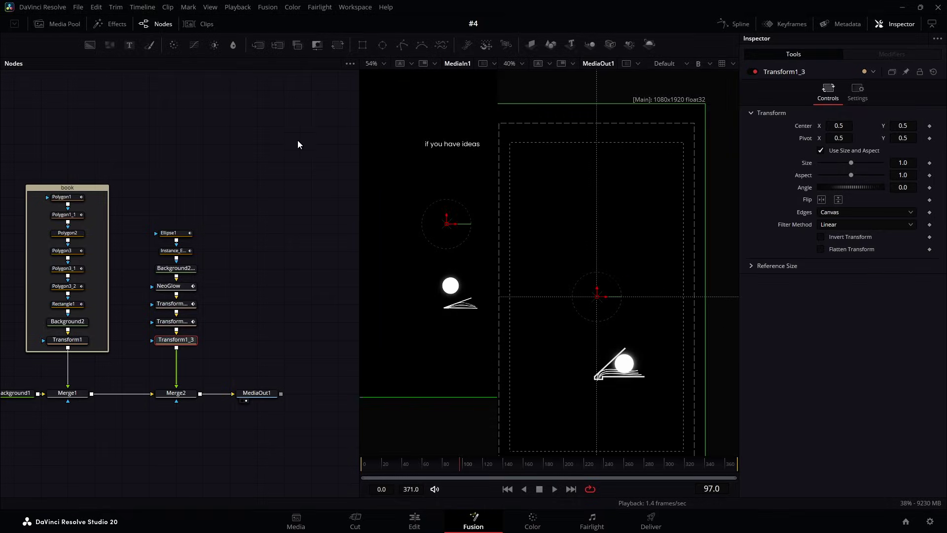
# - Animate Transform1_3's Center from around frame 82 to frame 107 so the ball hops up and falls below the book
pyautogui.moveTo(452, 466); pyautogui.dragTo(446, 468)
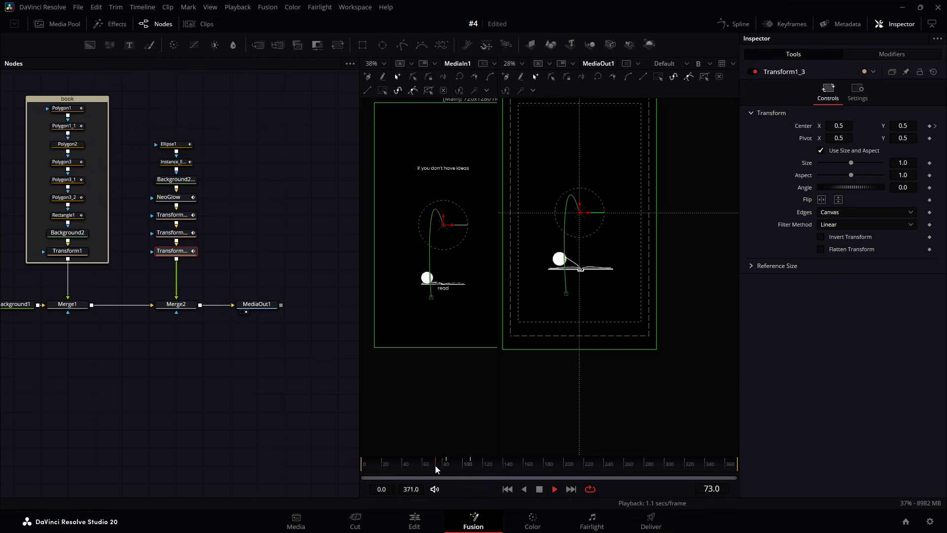
pyautogui.press('space')
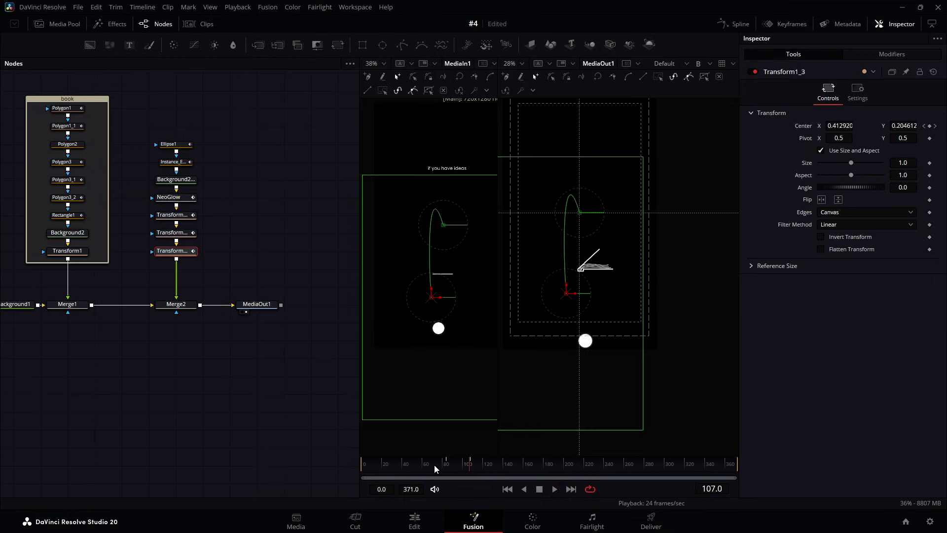
pyautogui.click(457, 465)
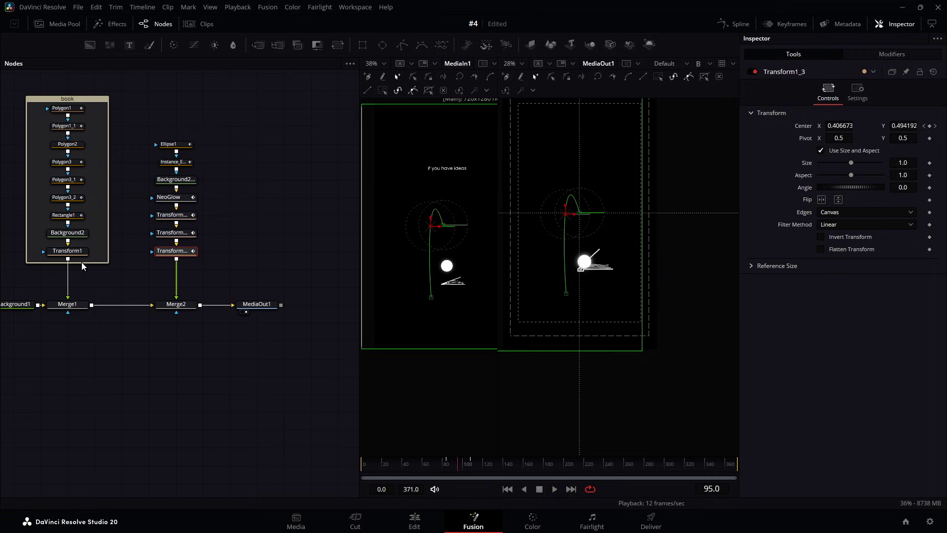
# - Add another Transform after the book's Transform1, keyframe its Angle at frame 95, and set it to 12.3 at frame 97
pyautogui.hotkey('ctrl', 'v')
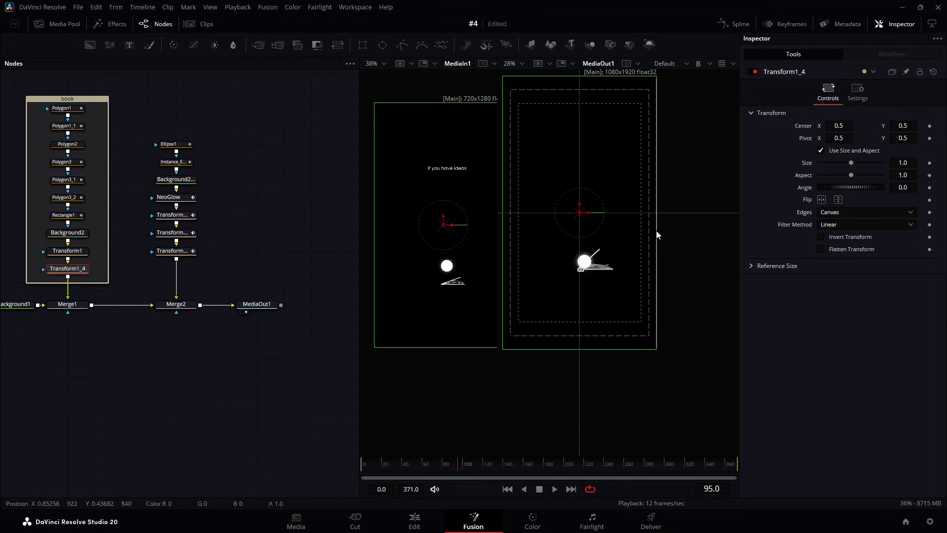
pyautogui.click(930, 188)
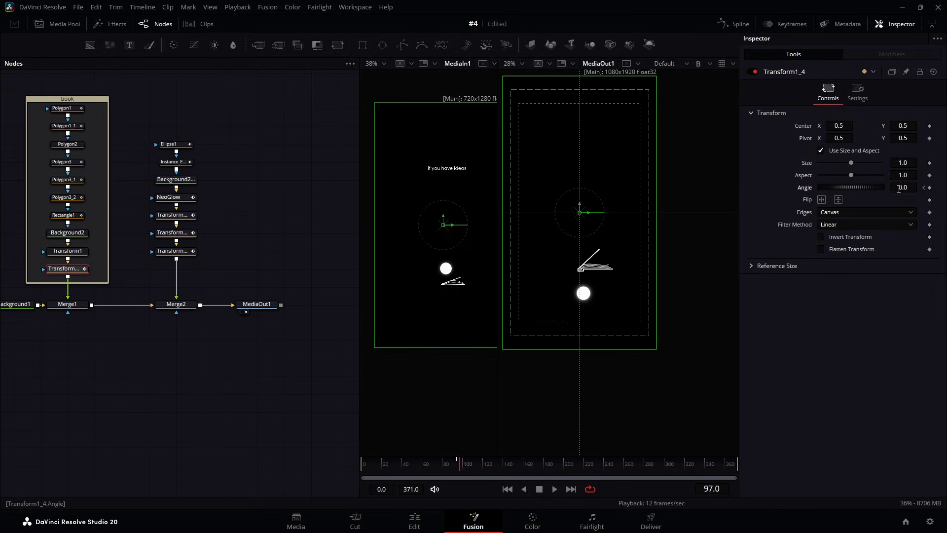
pyautogui.moveTo(899, 189); pyautogui.dragTo(911, 189)
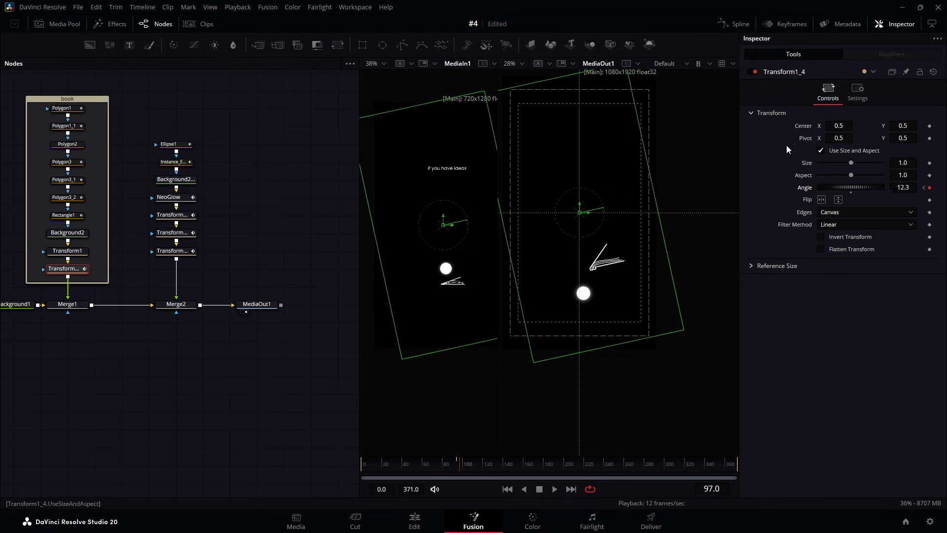
# - Move the new Transform's pivot onto the book and set its Angle to about 166.1 at frame 100
pyautogui.moveTo(579, 214); pyautogui.dragTo(583, 273)
pyautogui.moveTo(903, 188); pyautogui.dragTo(934, 188)
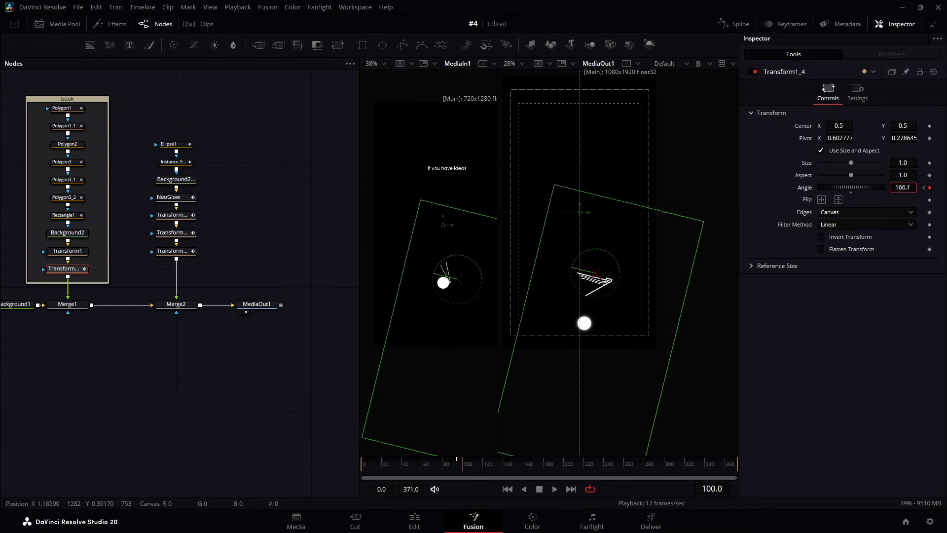
pyautogui.click(462, 471)
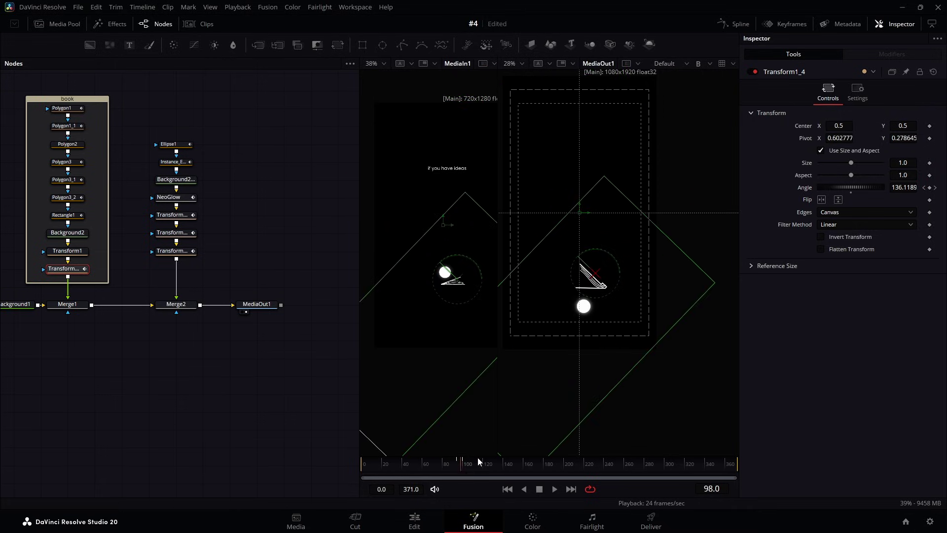
# - Duplicate Merge1 and Background2, insert the merge copy before Merge2, and place the background copy below it as its foreground
pyautogui.click(68, 304)
pyautogui.click(71, 233)
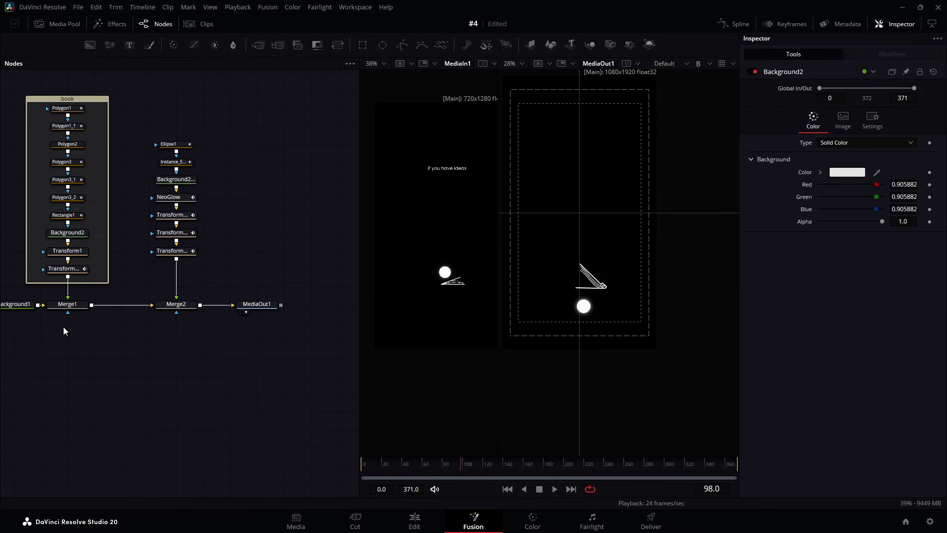
pyautogui.moveTo(90, 323); pyautogui.dragTo(122, 305)
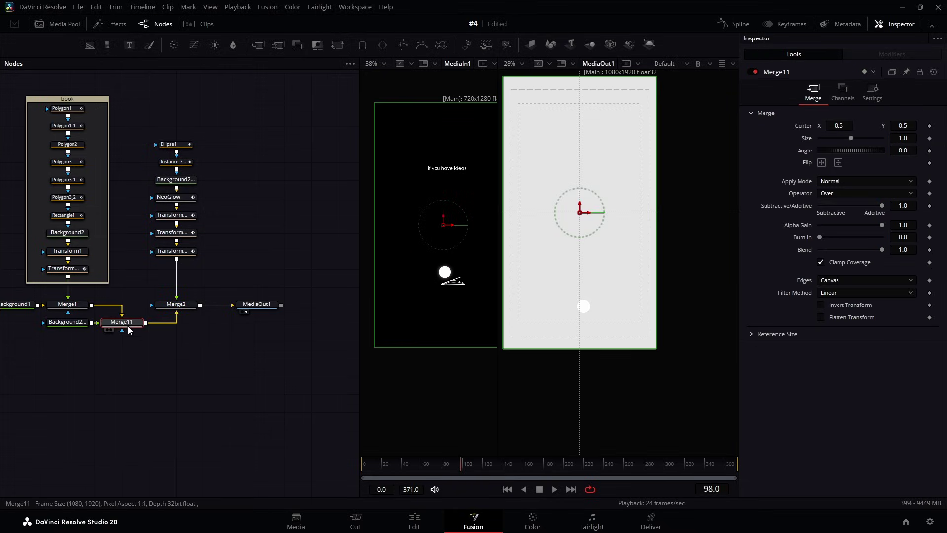
pyautogui.moveTo(68, 322); pyautogui.dragTo(122, 339)
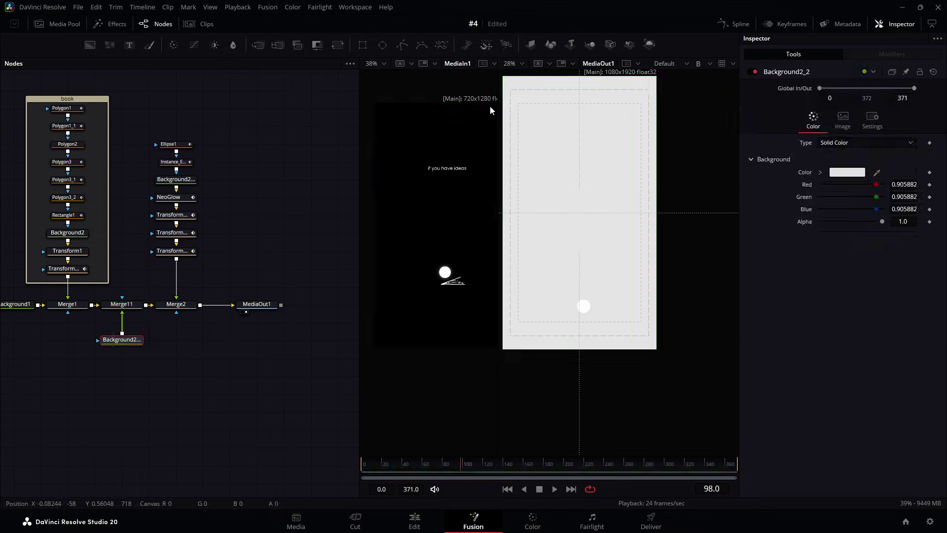
# - Mask the copied background with a Polygon drawn as a horizontal line along the book's base, with Border Width 0.0125
pyautogui.click(406, 47)
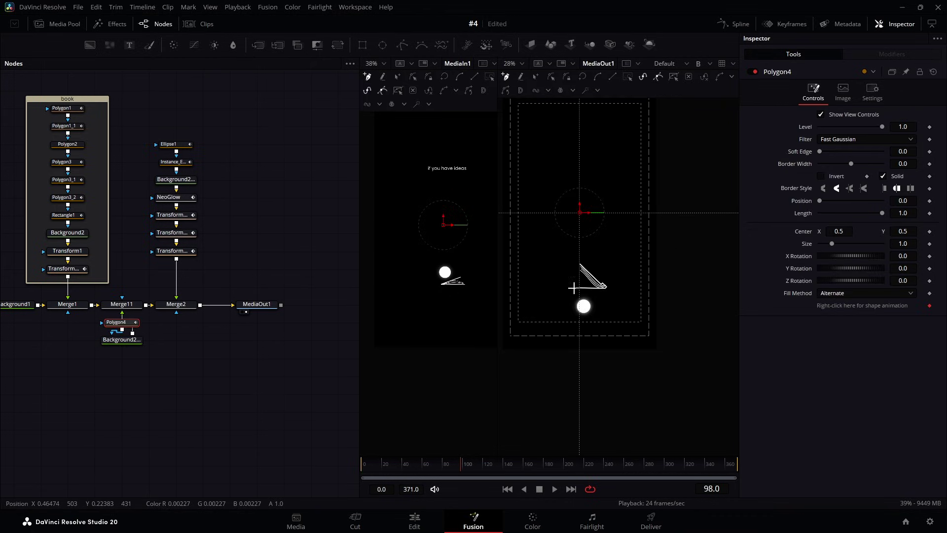
pyautogui.click(607, 288)
pyautogui.moveTo(118, 323); pyautogui.dragTo(64, 340)
pyautogui.doubleClick(903, 163)
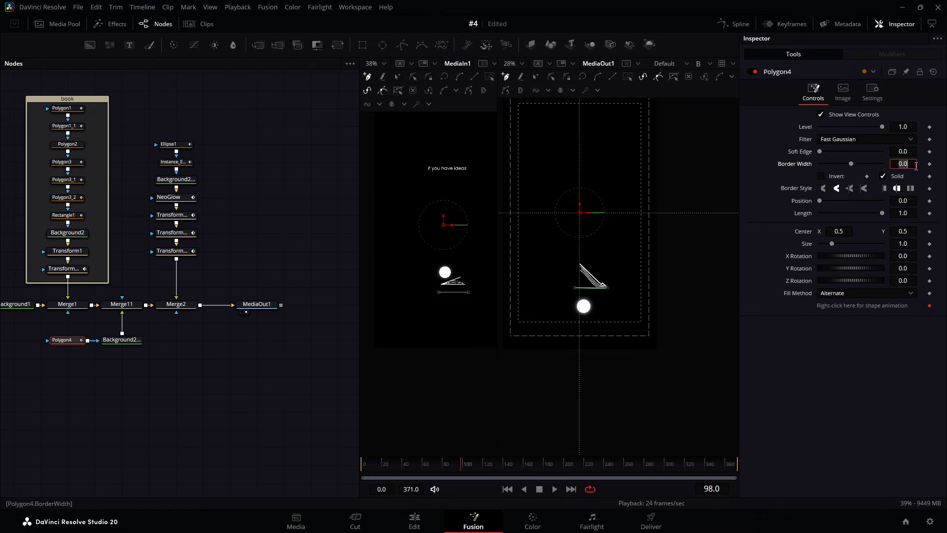
pyautogui.write('0.0125')
# - Keyframe Blend to swap the book for the line: Merge1 at 1.0 and Merge11 at 0.0 on frame 98, reversed on frame 99
pyautogui.click(121, 305)
pyautogui.click(69, 305)
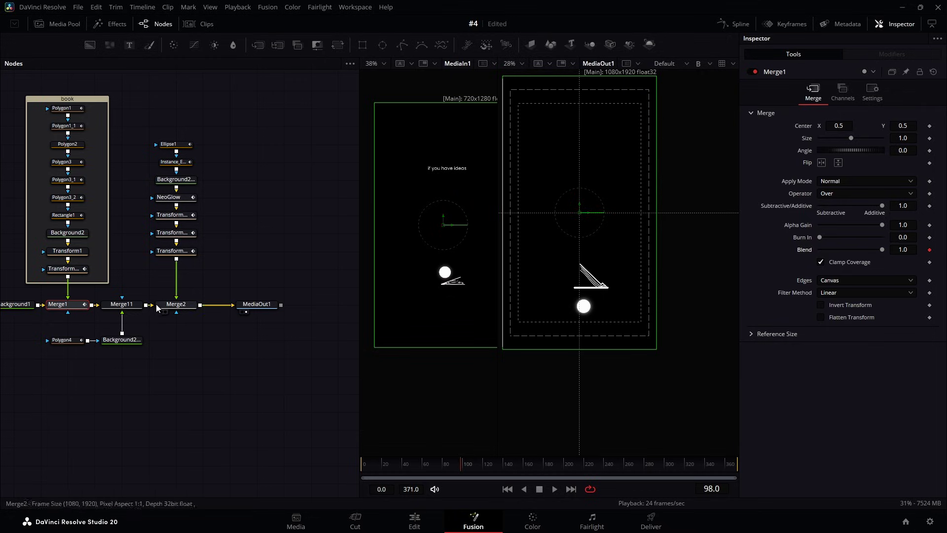
pyautogui.click(125, 305)
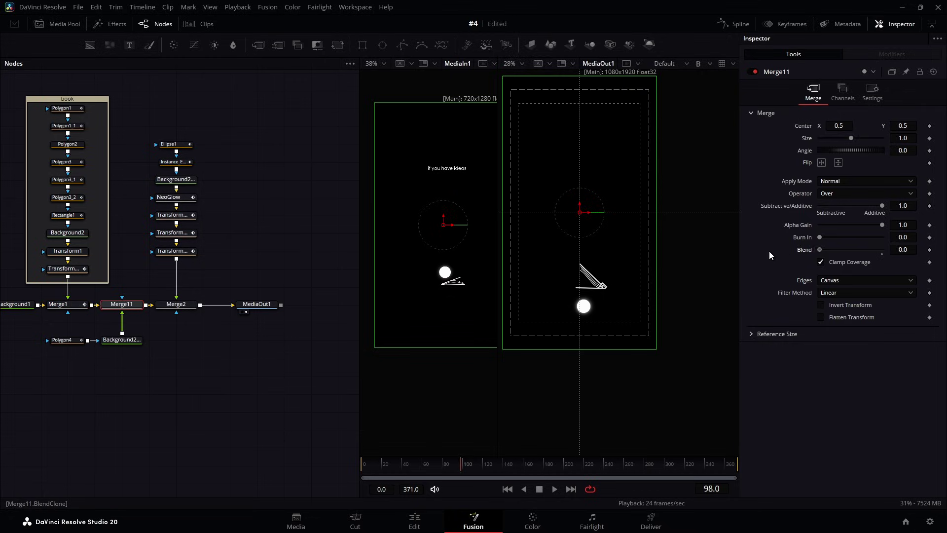
pyautogui.press('Right')
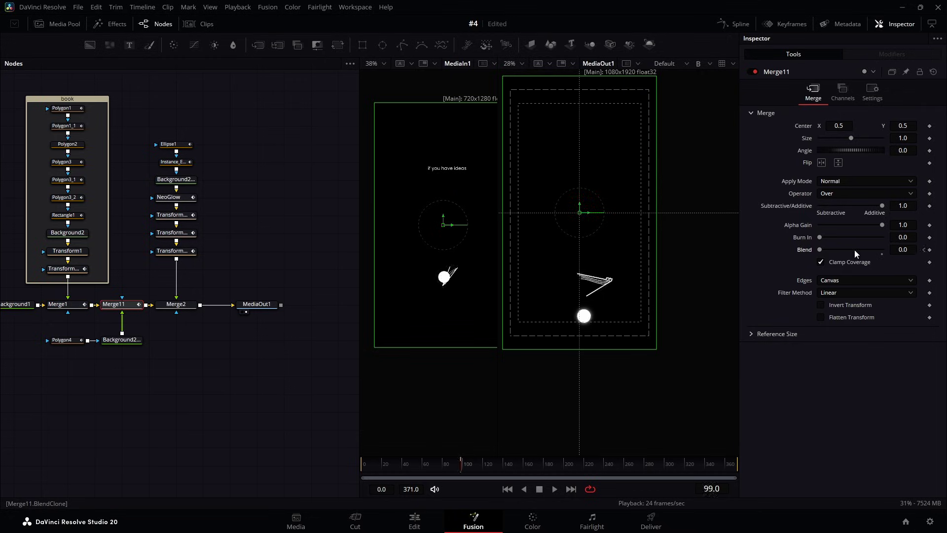
pyautogui.hotkey('ctrl', 'z')
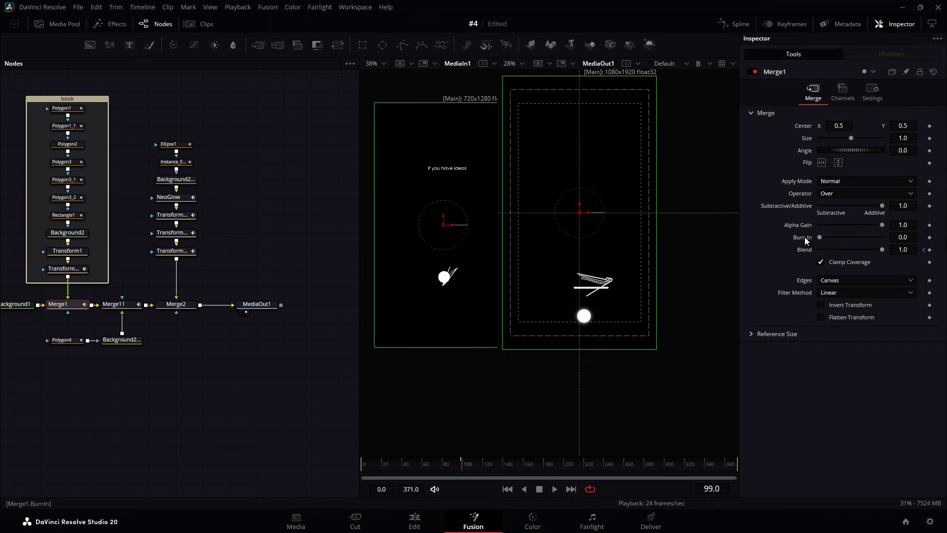
# - Animate the circle's Transform1_5 Center through 0.533, 0.666 at frame 117 and 0.642, 0.502 at frame 137, ending near 0.918, 0.830
pyautogui.press('space')
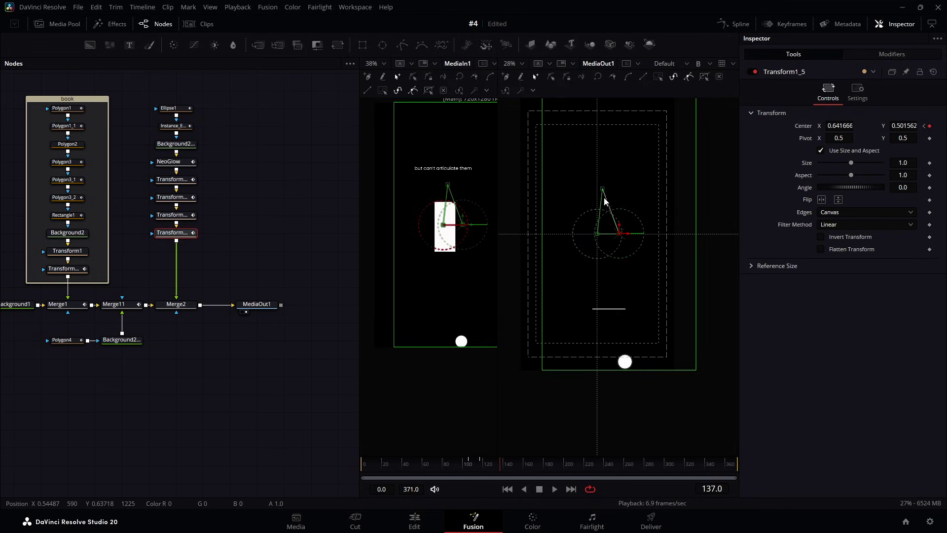
pyautogui.moveTo(622, 235); pyautogui.dragTo(623, 235)
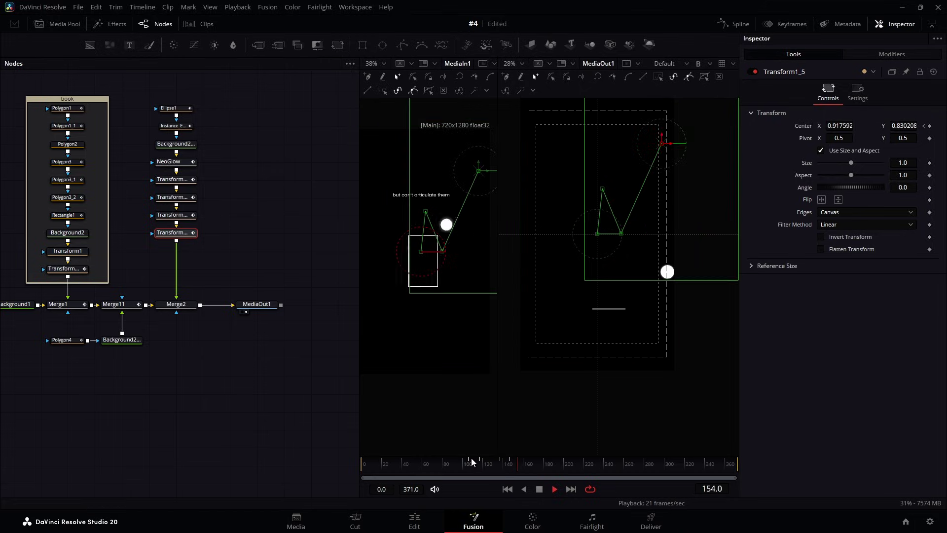
pyautogui.moveTo(484, 463); pyautogui.dragTo(481, 464)
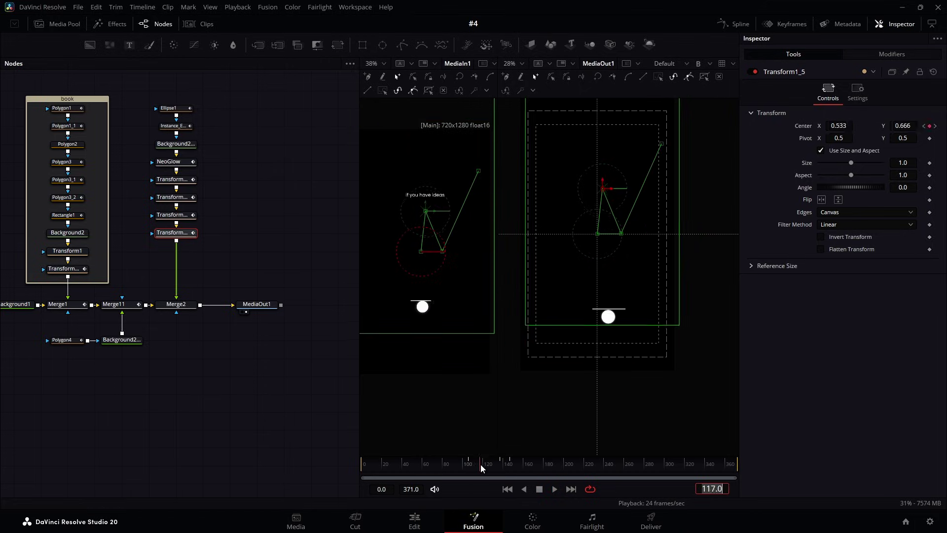
# - Replace the line's Polygon mask with a Rectangle 0.181 wide and 0.002 high at Center 0.584, 0.226, keyframing Height and Center at frame 117
pyautogui.click(65, 340)
pyautogui.press('Delete')
pyautogui.moveTo(363, 45); pyautogui.dragTo(107, 340)
pyautogui.moveTo(852, 231); pyautogui.dragTo(880, 206)
pyautogui.click(733, 321)
pyautogui.click(904, 231)
pyautogui.click(448, 466)
pyautogui.press('space')
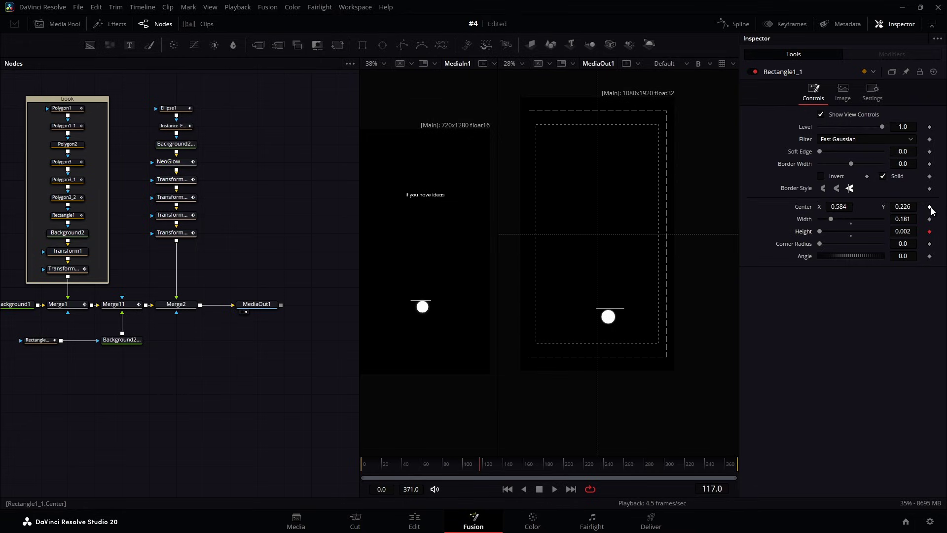
# - Make the rectangle an unfilled outline with Border Width 0.0037, and at frame 135 set Width 0.117, Height 0.172 and Center 0.503, 0.474
pyautogui.click(883, 176)
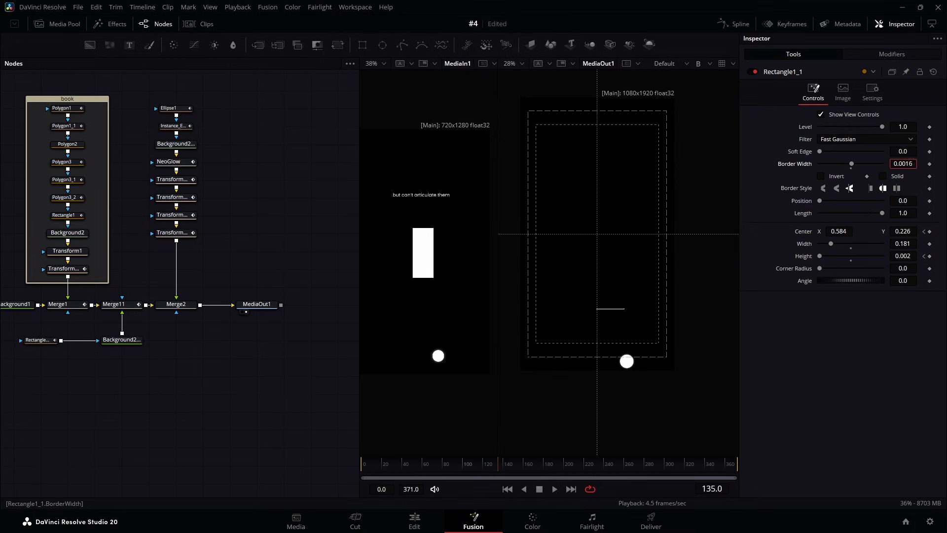
pyautogui.moveTo(903, 163); pyautogui.dragTo(906, 164)
pyautogui.moveTo(903, 256); pyautogui.dragTo(937, 256)
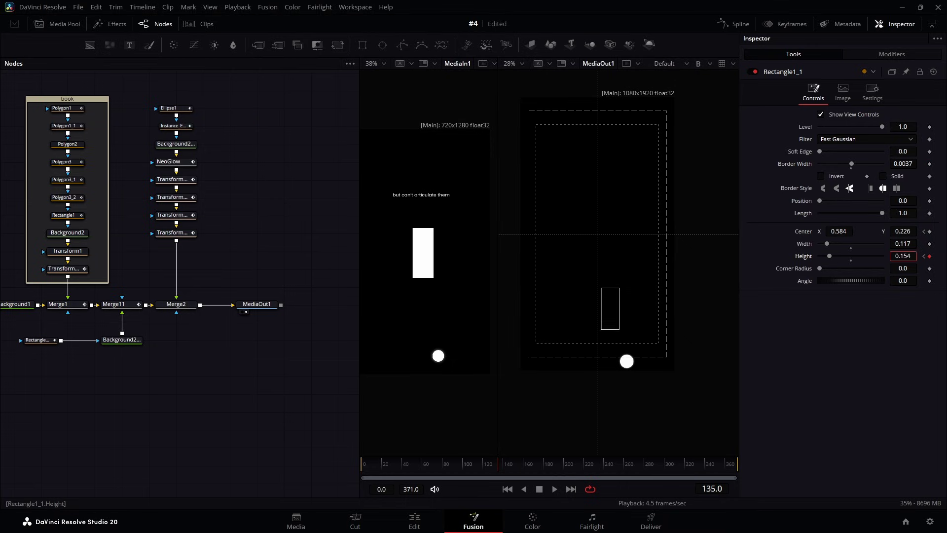
pyautogui.moveTo(903, 256); pyautogui.dragTo(903, 256)
pyautogui.moveTo(903, 231); pyautogui.dragTo(944, 231)
pyautogui.moveTo(846, 231); pyautogui.dragTo(806, 231)
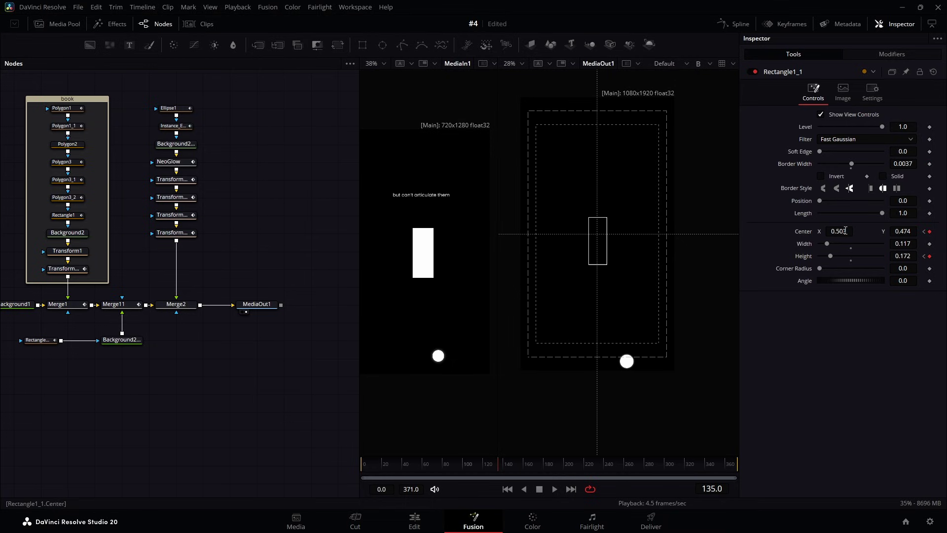
# - Apply Out Back Cubic easing to all of the rectangle's Center and Height keyframes in the Spline editor
pyautogui.click(735, 24)
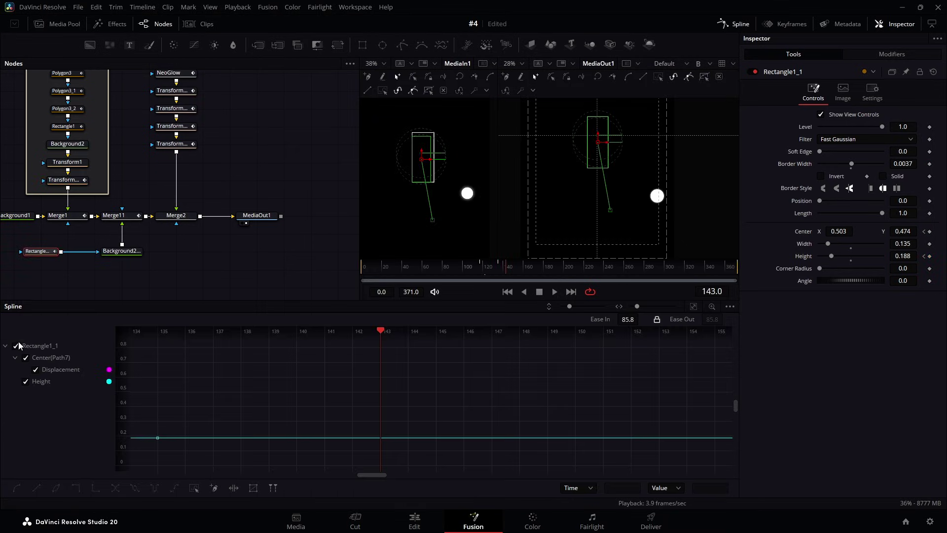
pyautogui.hotkey('ctrl', 'a')
pyautogui.rightClick(522, 404)
pyautogui.moveTo(544, 269)
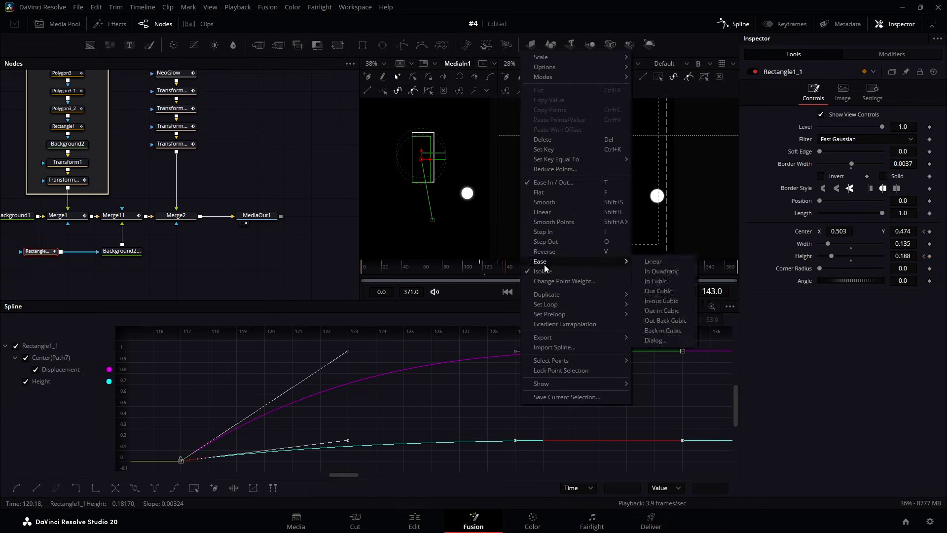
pyautogui.click(661, 321)
pyautogui.click(735, 24)
pyautogui.click(357, 453)
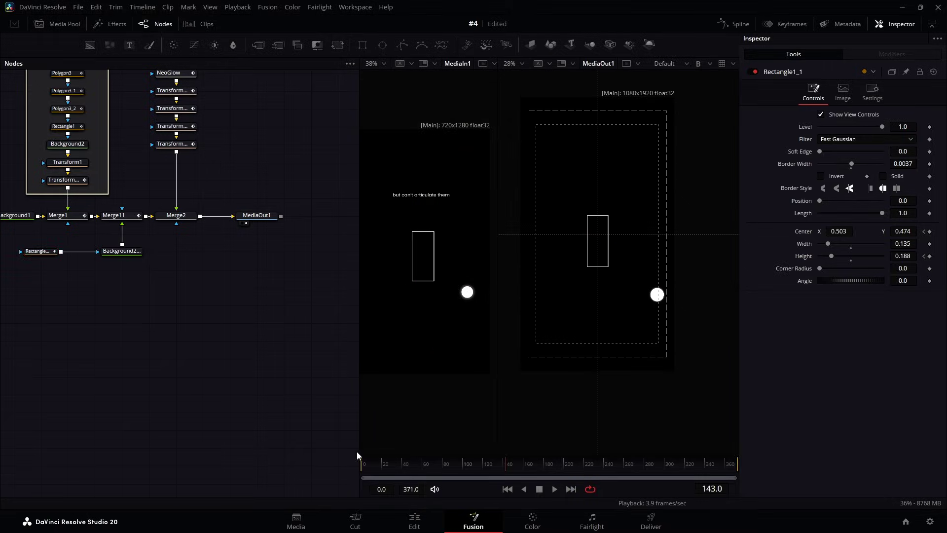
# - Keyframe the rectangle's Width at frame 144 and set it to 0.281 at frame 164
pyautogui.click(472, 465)
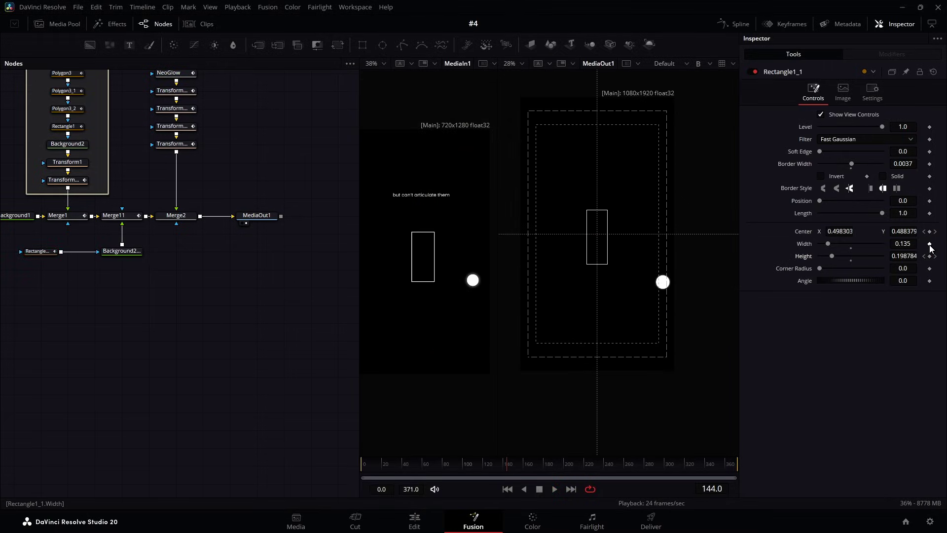
pyautogui.moveTo(526, 466); pyautogui.dragTo(528, 467)
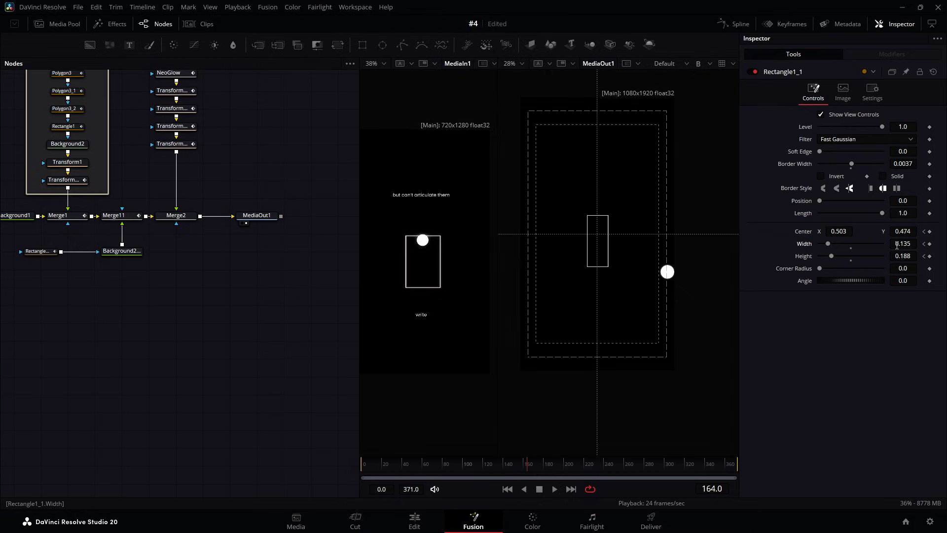
pyautogui.moveTo(903, 244); pyautogui.dragTo(921, 244)
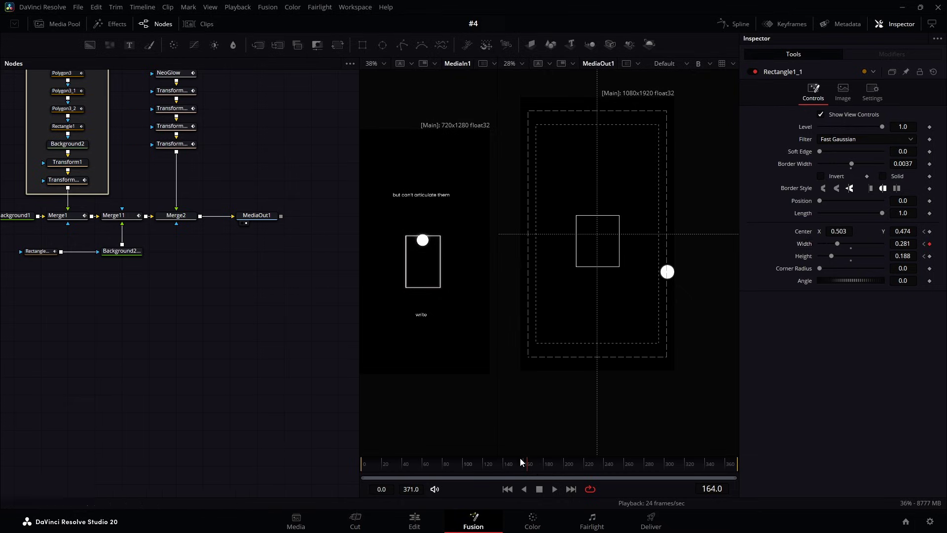
pyautogui.moveTo(505, 462); pyautogui.dragTo(499, 461)
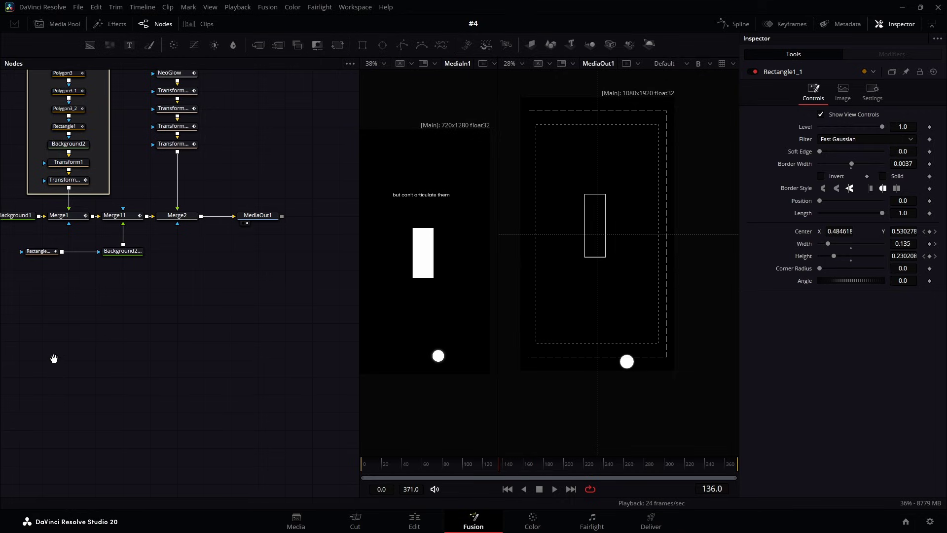
# - Paste a solid instance of the rectangle mask after the original, and animate its Level to peak at 1.0 on frame 132 with smoothed keyframes
pyautogui.moveTo(53, 359); pyautogui.dragTo(274, 382)
pyautogui.click(221, 278)
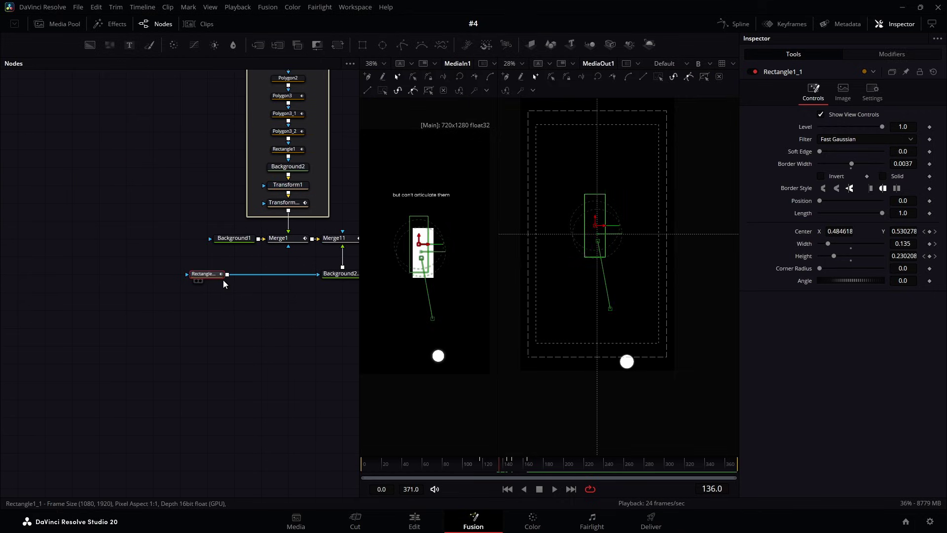
pyautogui.hotkey('ctrl', 'c')
pyautogui.hotkey('ctrl', 'shift', 'v')
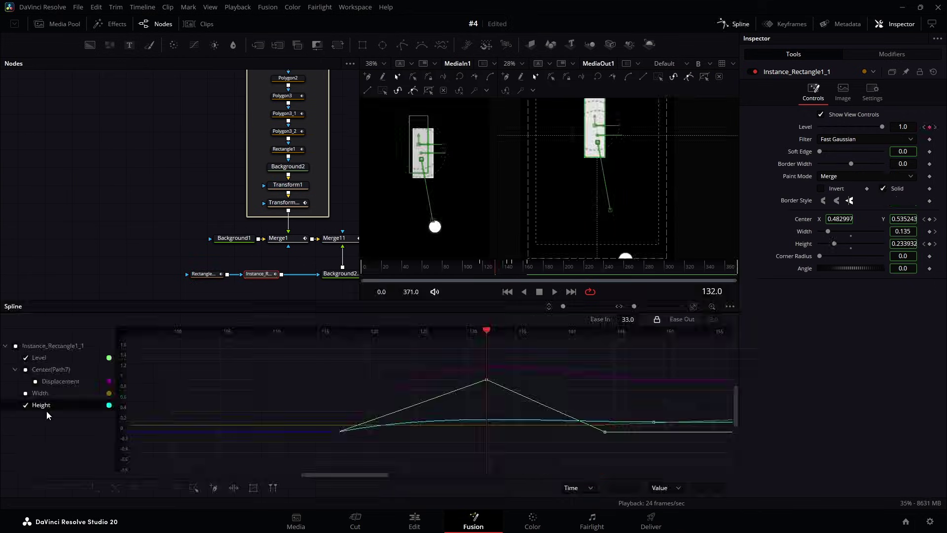
pyautogui.press('s')
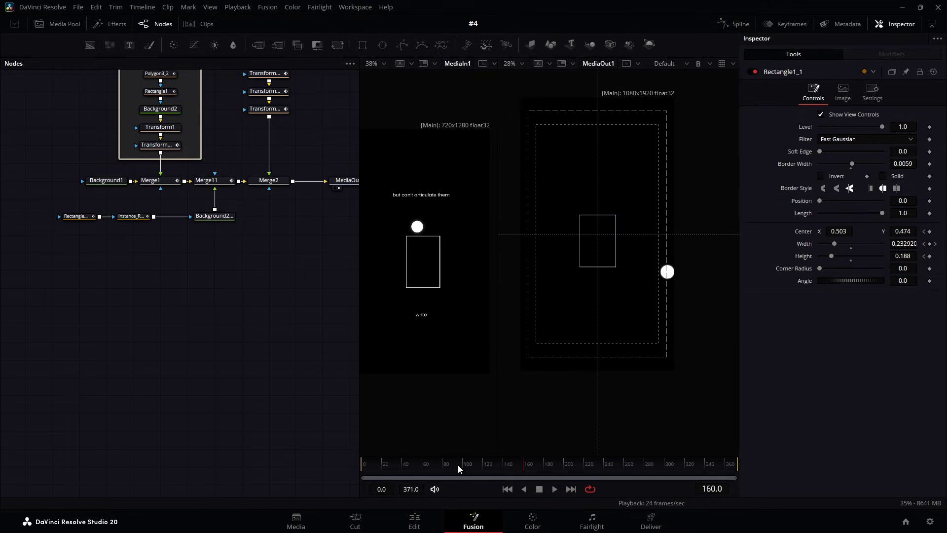
# - At frame 157, add a copy of the white background and merge it over Merge2's output
pyautogui.moveTo(458, 463); pyautogui.dragTo(492, 464)
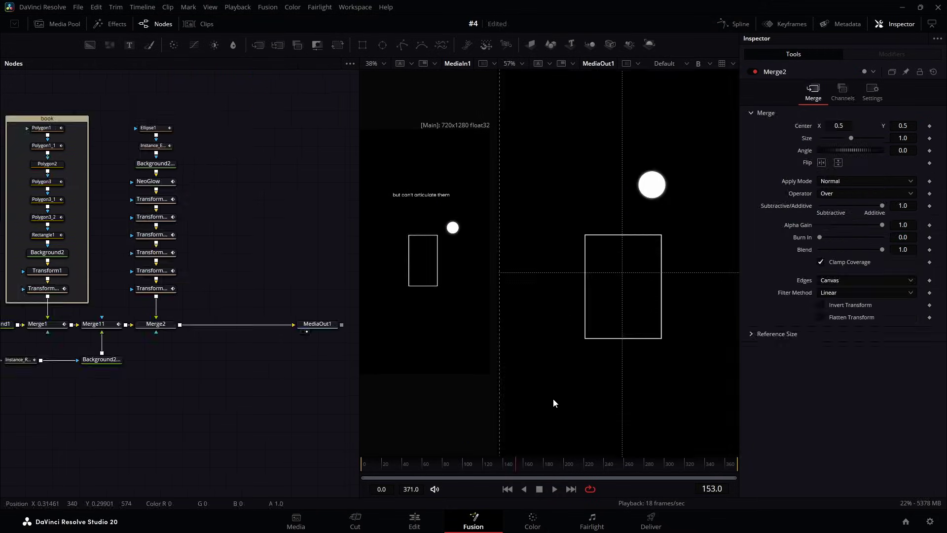
pyautogui.click(514, 466)
pyautogui.moveTo(514, 466); pyautogui.dragTo(521, 464)
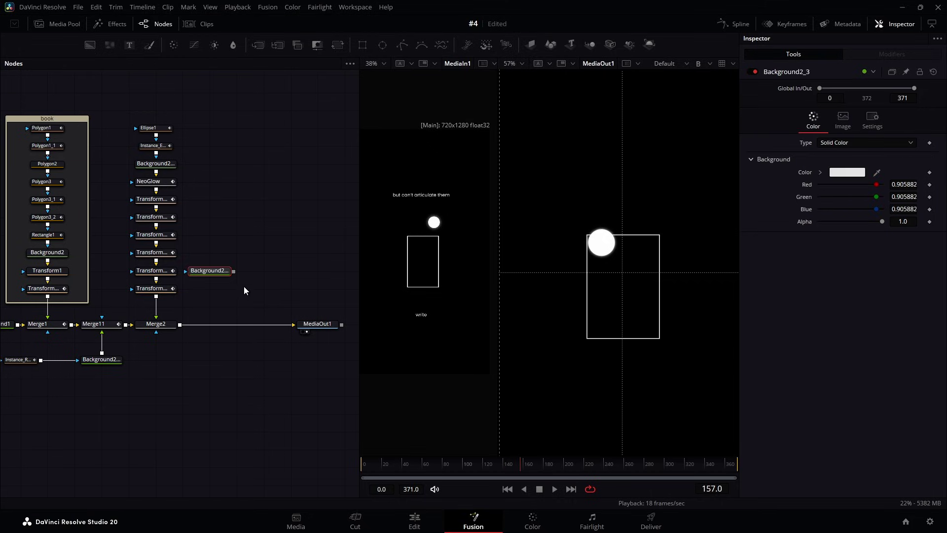
pyautogui.moveTo(234, 271); pyautogui.dragTo(209, 324)
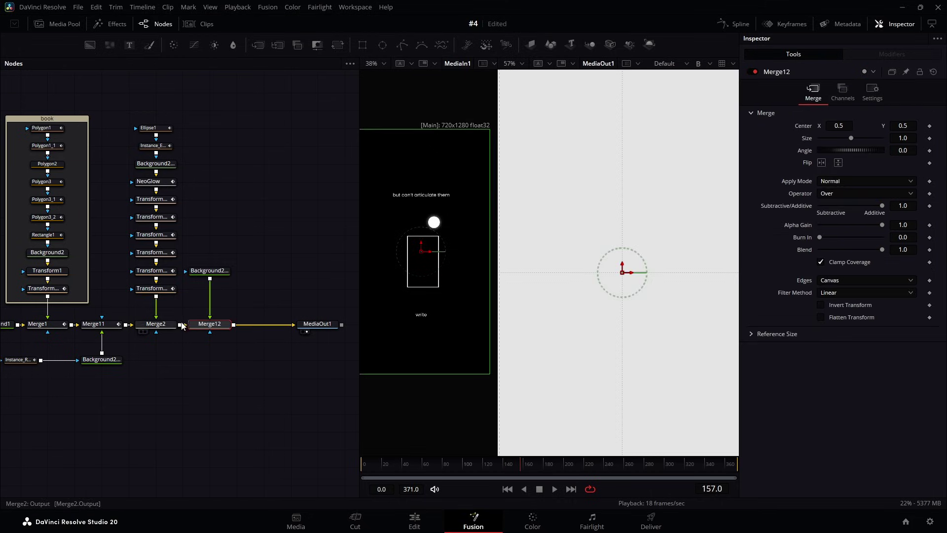
# - Mask the new background with a Polygon drawn as a horizontal line near the page's upper edge, with Border Width 0.0071 and flat ends
pyautogui.click(402, 45)
pyautogui.click(592, 248)
pyautogui.click(652, 248)
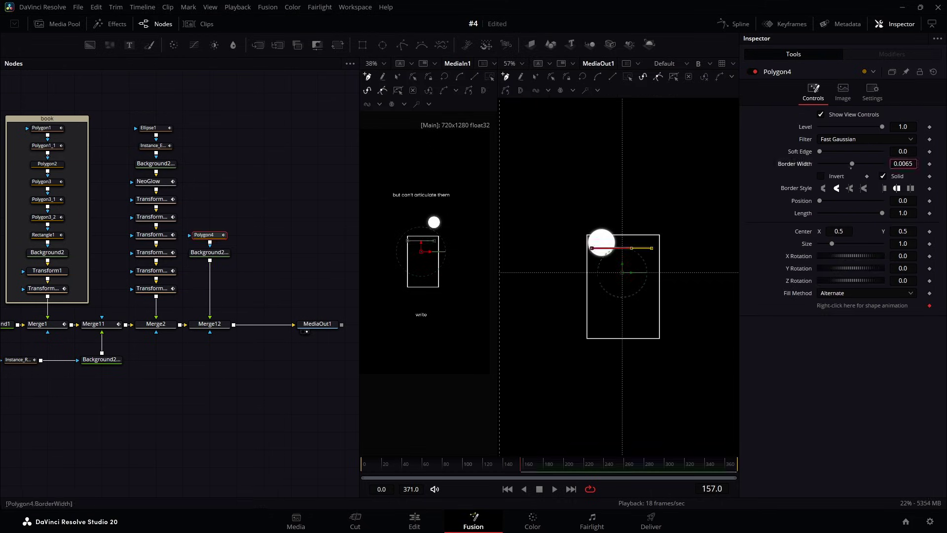
pyautogui.moveTo(903, 164); pyautogui.dragTo(901, 164)
pyautogui.click(885, 188)
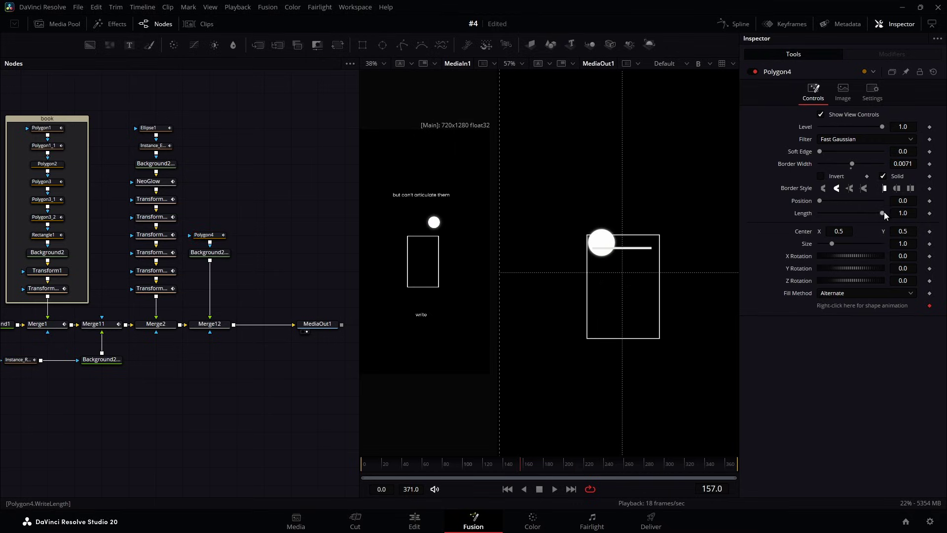
# - Keyframe the line's Length at 0.0 on frame 157 and 1.0 on frame 164, and flatten the keyframes' curve
pyautogui.moveTo(883, 213); pyautogui.dragTo(815, 213)
pyautogui.click(929, 213)
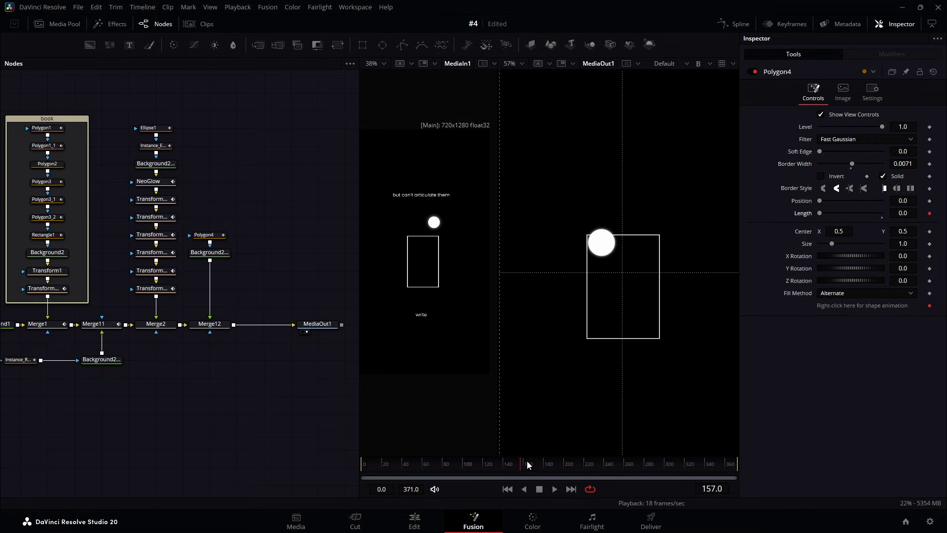
pyautogui.click(528, 462)
pyautogui.moveTo(820, 213); pyautogui.dragTo(858, 213)
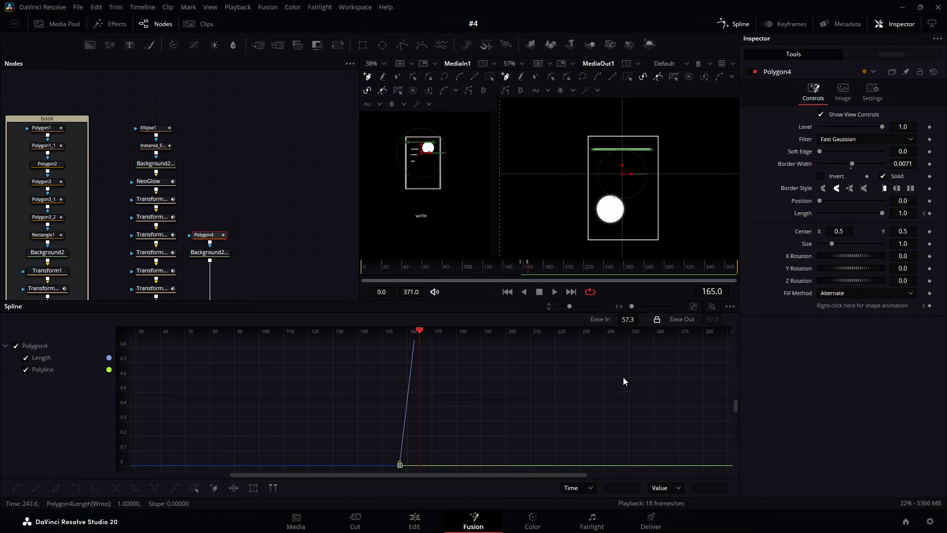
pyautogui.press('f')
pyautogui.click(733, 24)
# - Copy the line mask twice, placing each copy lower with the last at Center Y 0.472, and shorten their Length at frame 164
pyautogui.hotkey('ctrl', 'c')
pyautogui.hotkey('ctrl', 'v')
pyautogui.moveTo(903, 244); pyautogui.dragTo(867, 226)
pyautogui.press('Left')
pyautogui.moveTo(904, 225); pyautogui.dragTo(859, 226)
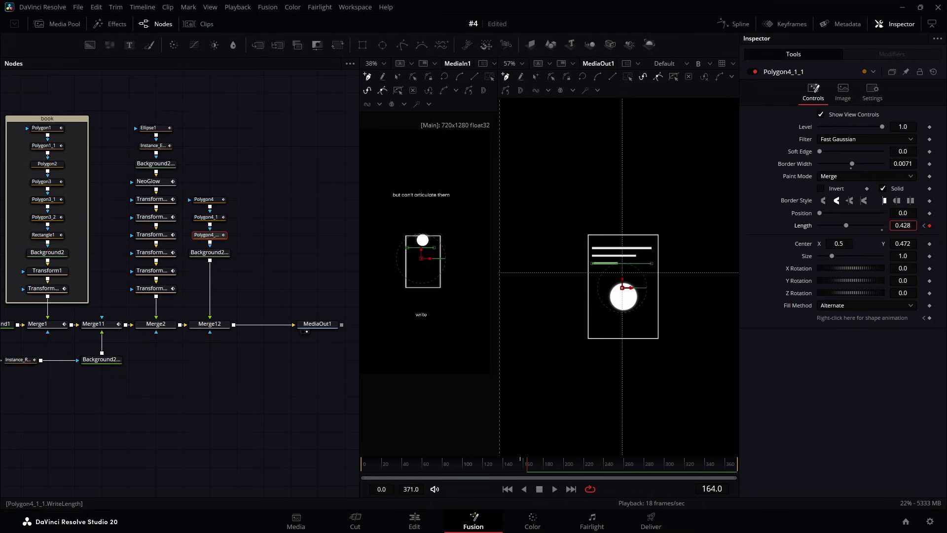
# - Add a Duplicate node after the text lines' background, with 4 copies and Center Y 0.46
pyautogui.click(210, 252)
pyautogui.hotkey('shift', 'space')
pyautogui.write('DU')
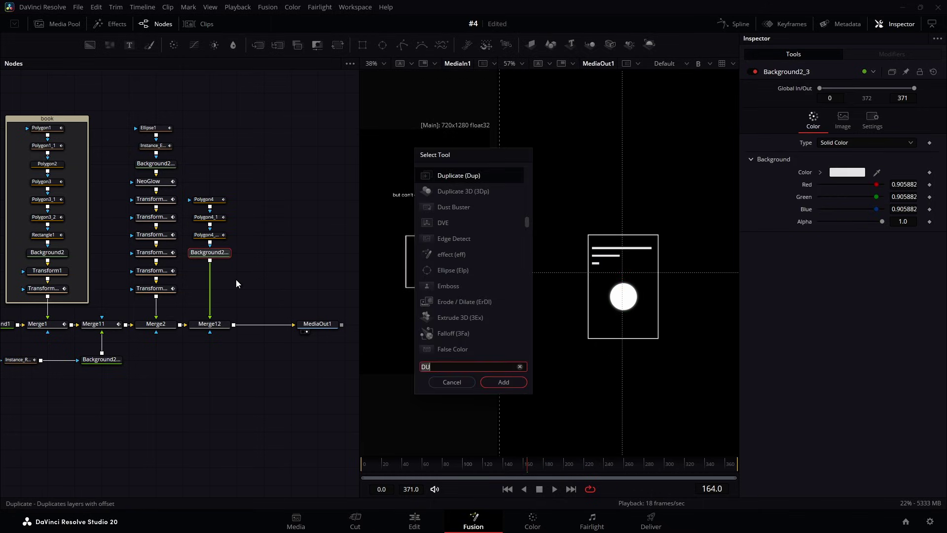
pyautogui.click(503, 382)
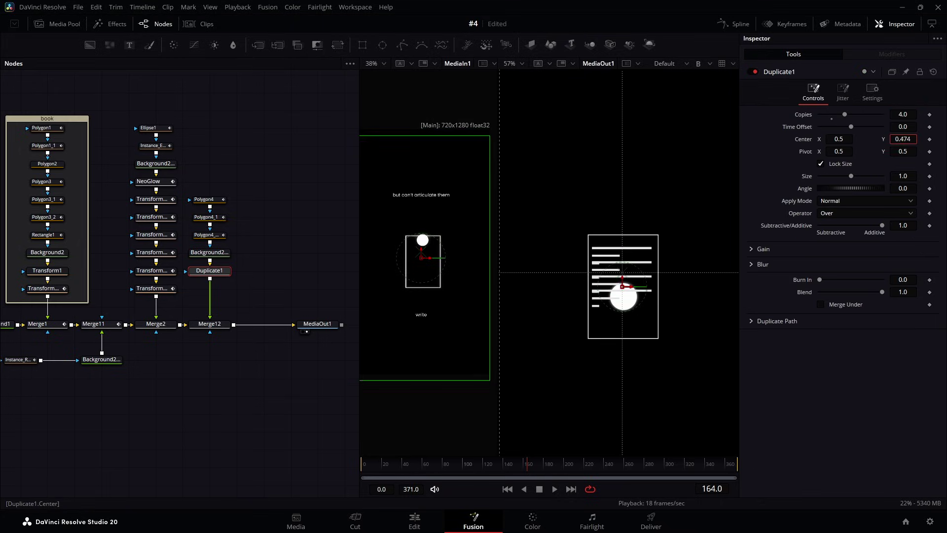
pyautogui.moveTo(903, 139); pyautogui.dragTo(896, 139)
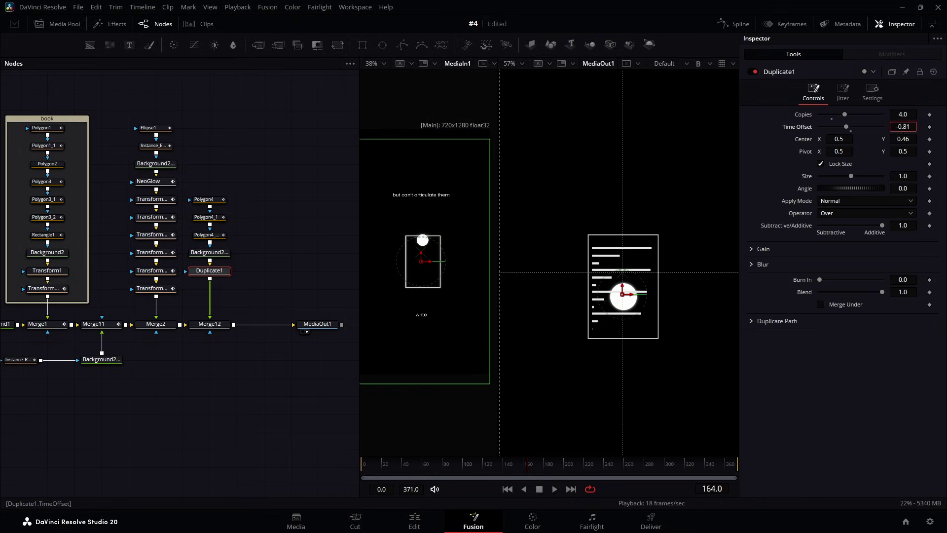